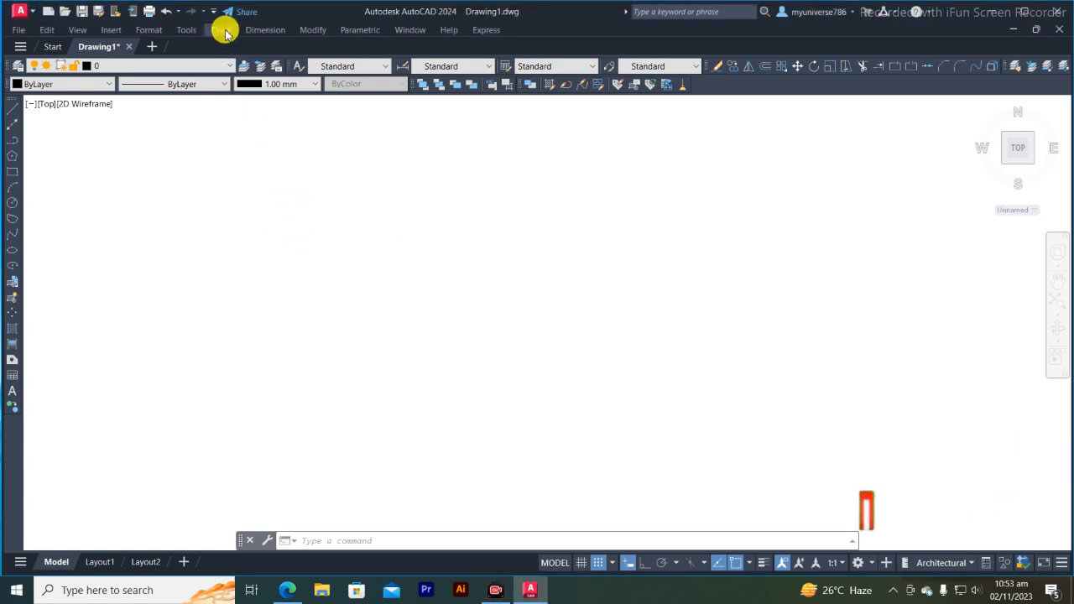
# - Draw an upward-bulging arc through three points near the middle of the empty drawing using the 3 Points method
pyautogui.click(223, 30)
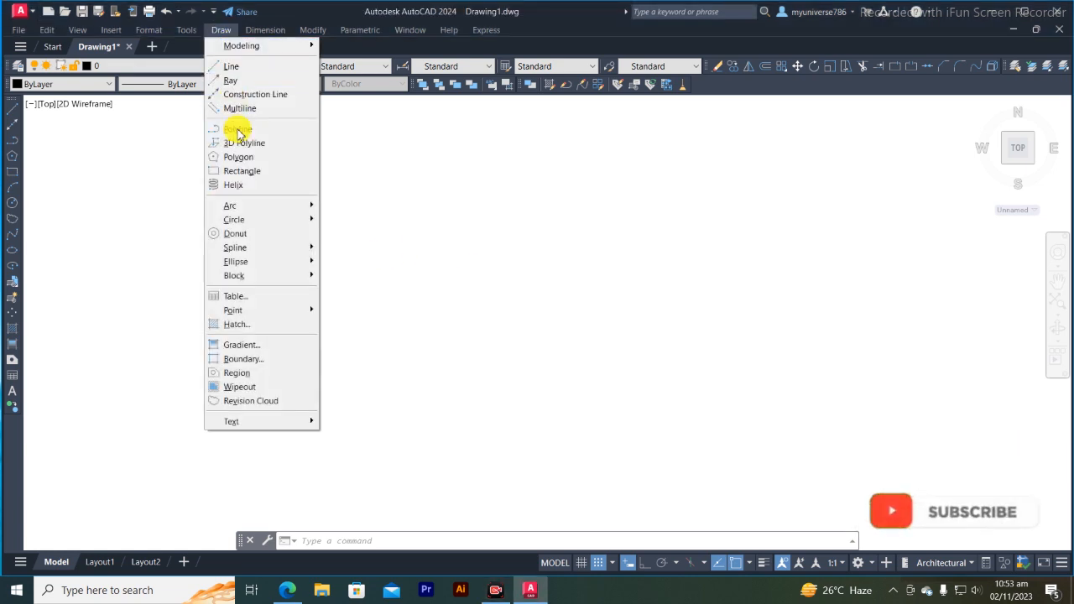
pyautogui.moveTo(244, 208)
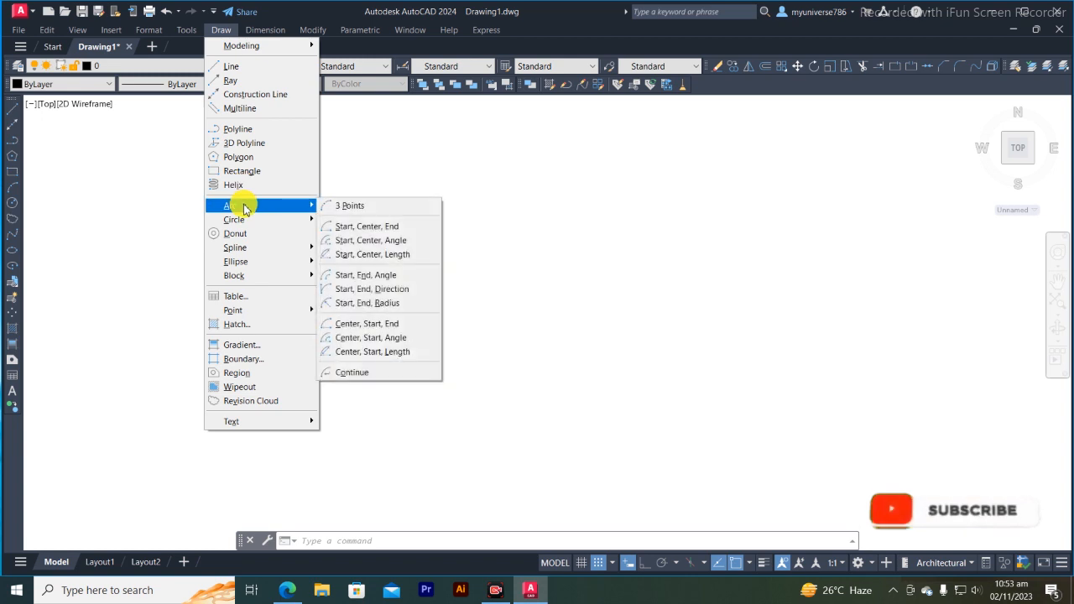
pyautogui.click(338, 206)
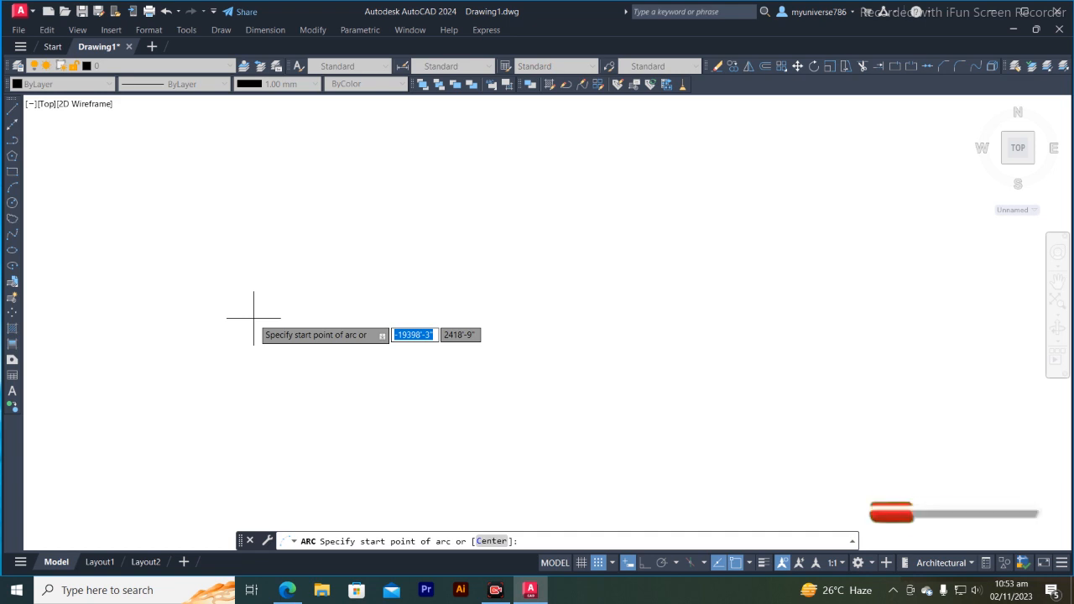
pyautogui.click(253, 318)
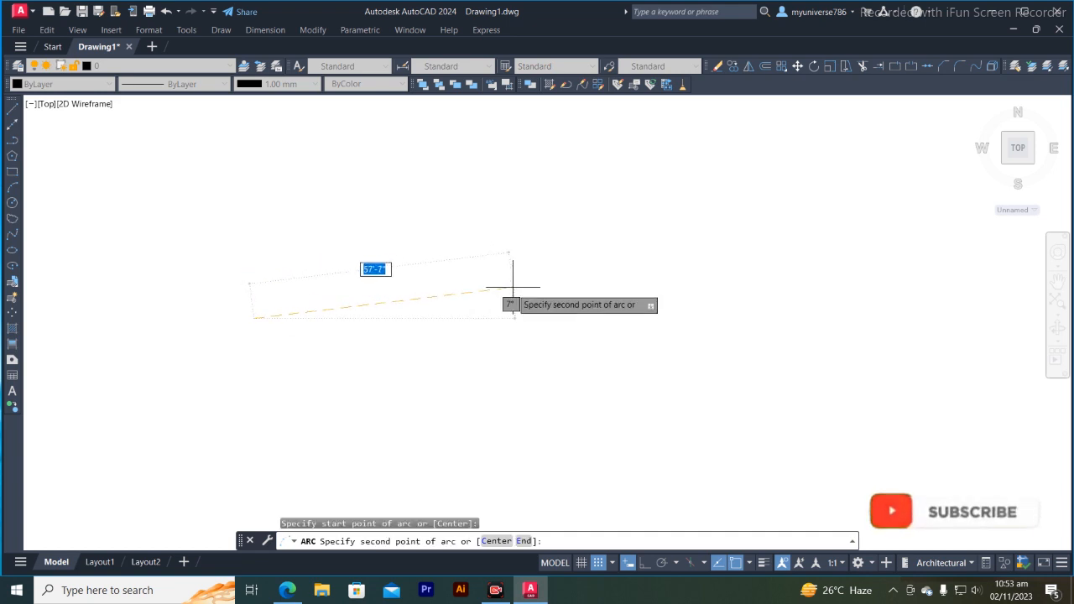
pyautogui.click(467, 260)
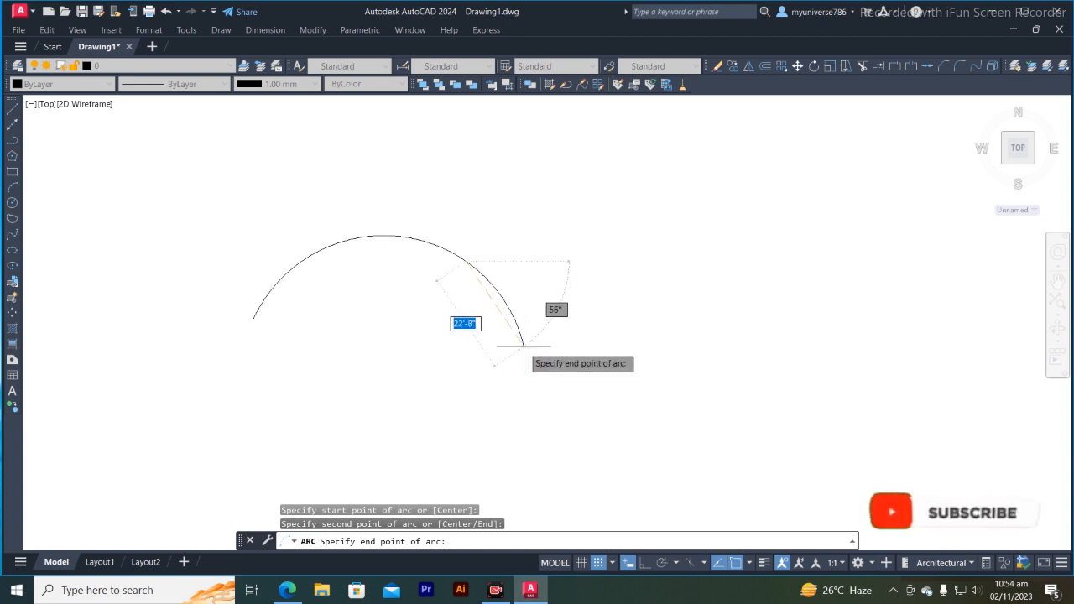
pyautogui.click(539, 361)
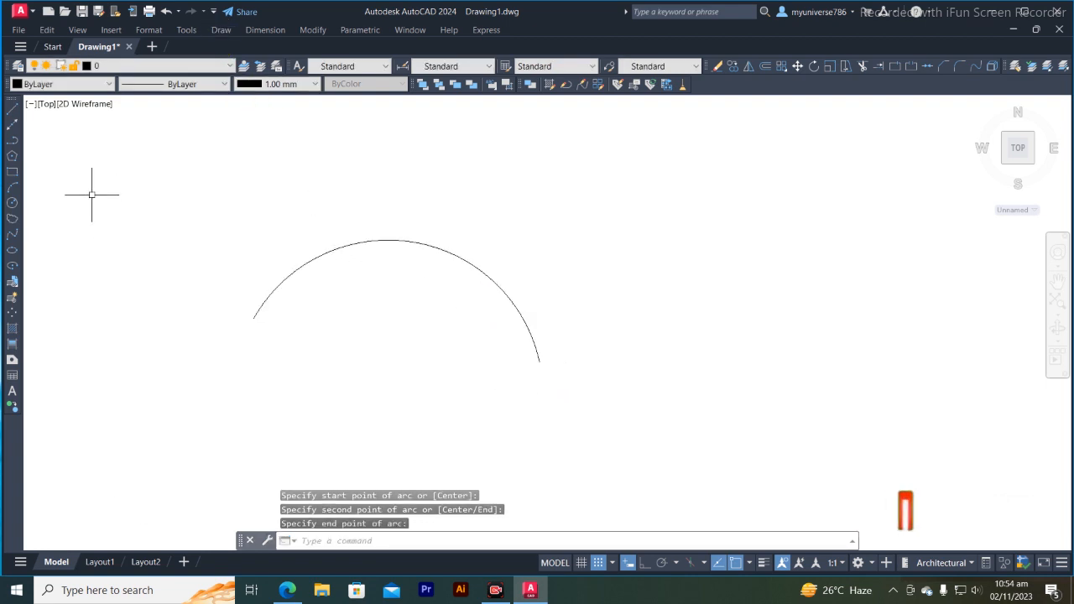
# - Draw a second, larger three-point arc outside and above the first arc
pyautogui.click(12, 190)
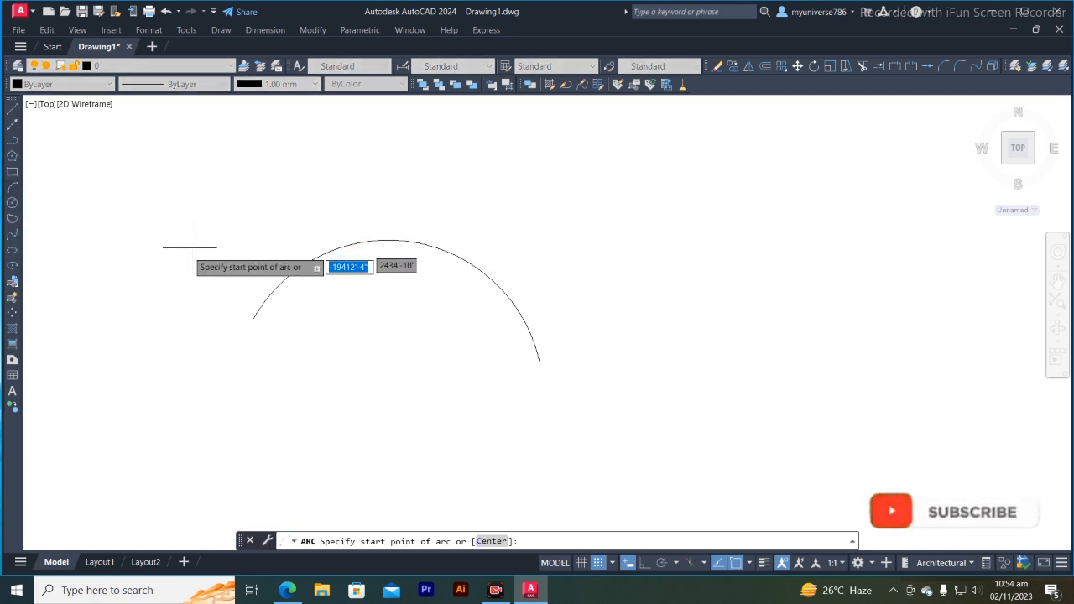
pyautogui.click(176, 273)
pyautogui.click(415, 179)
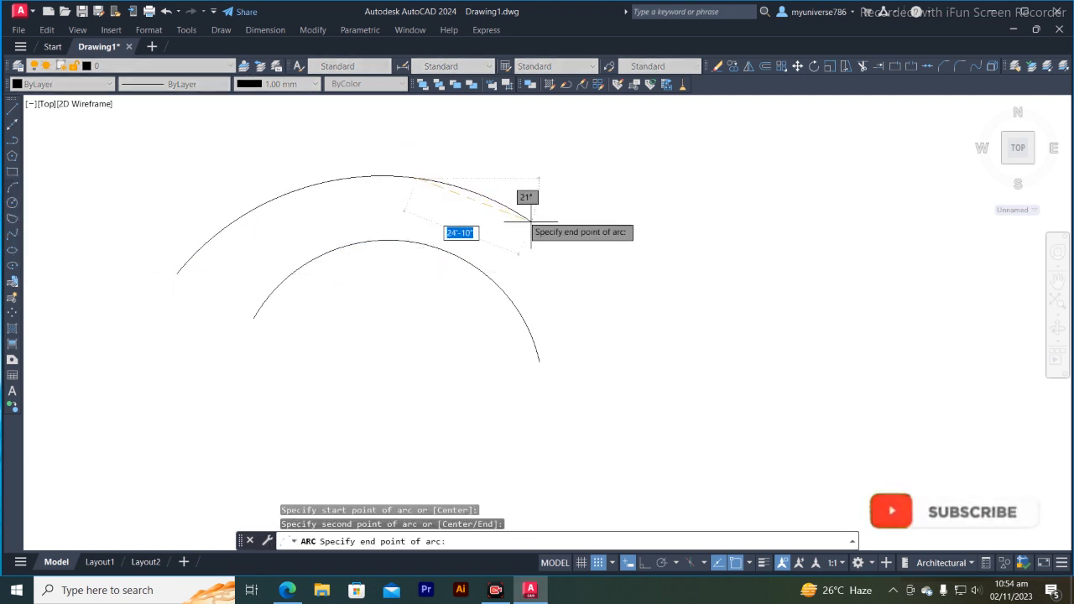
pyautogui.click(579, 350)
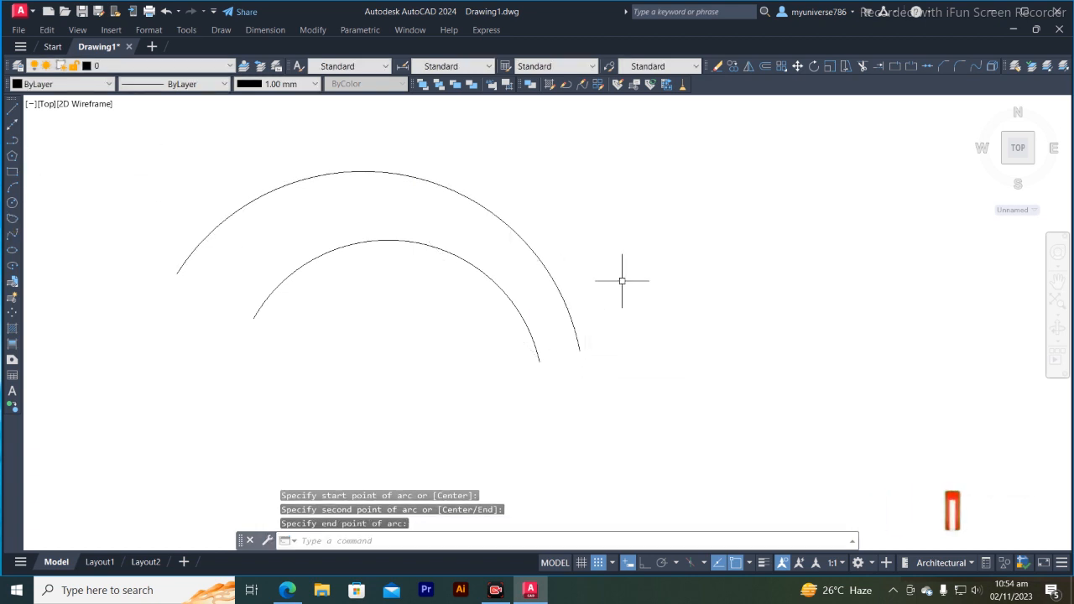
# - Draw a third three-point arc as the outermost curve, enclosing the other two arcs
pyautogui.write('A')
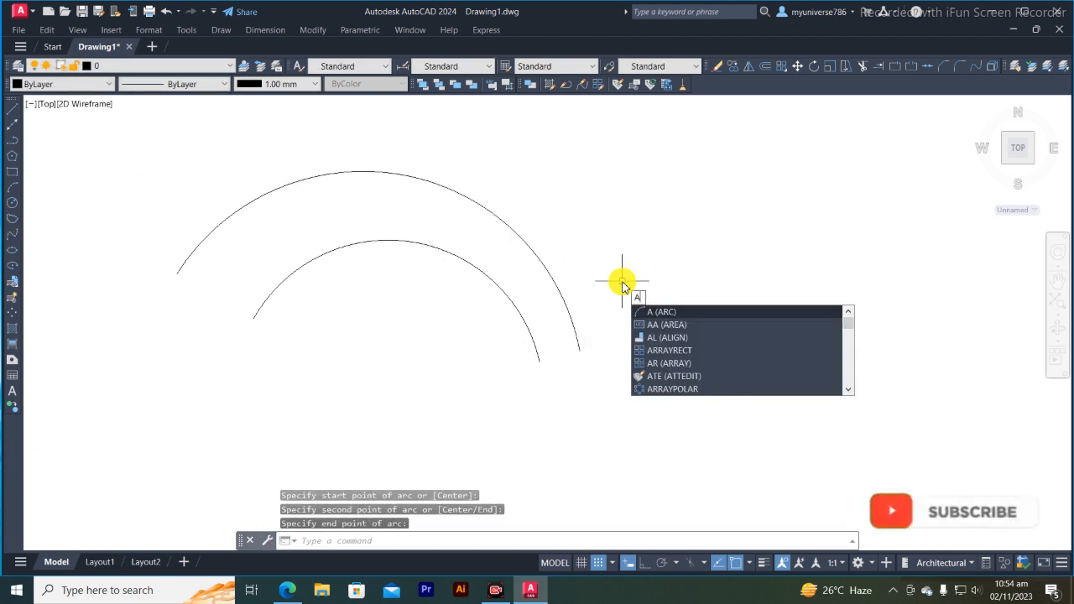
pyautogui.press('Return')
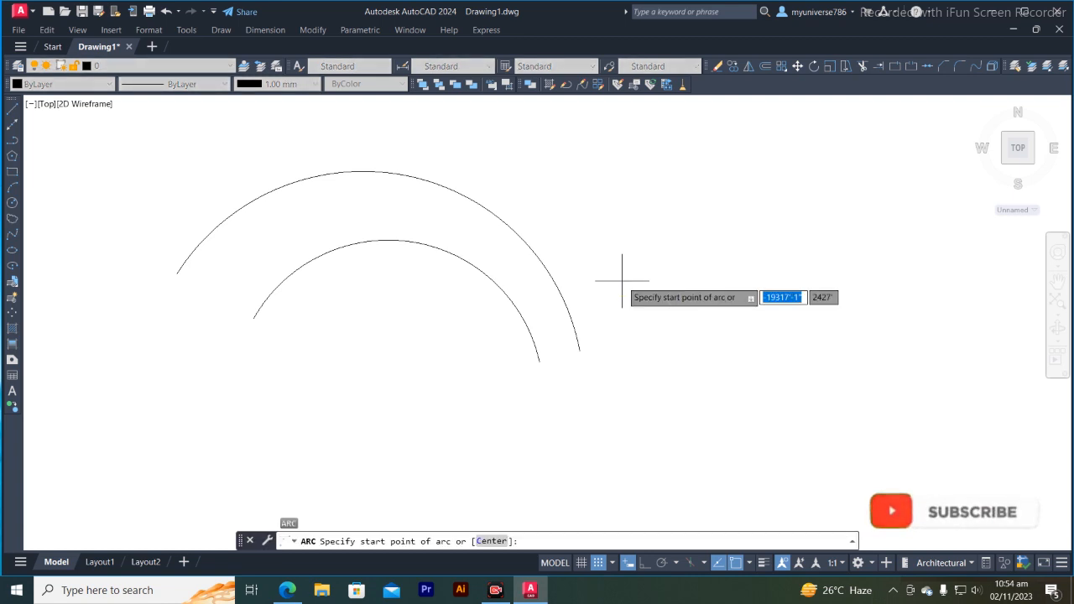
pyautogui.click(131, 290)
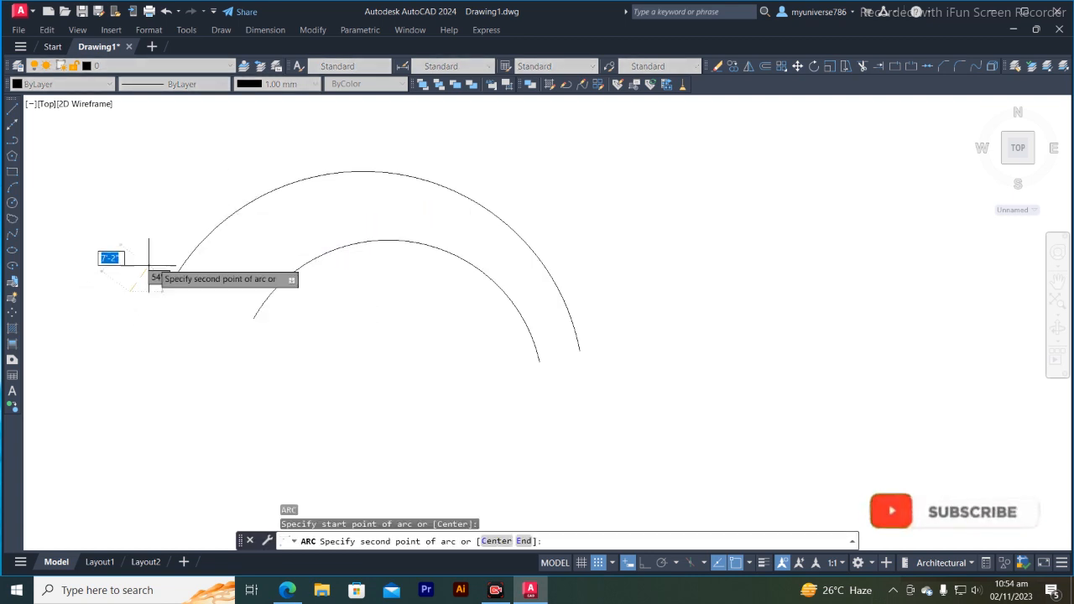
pyautogui.click(407, 135)
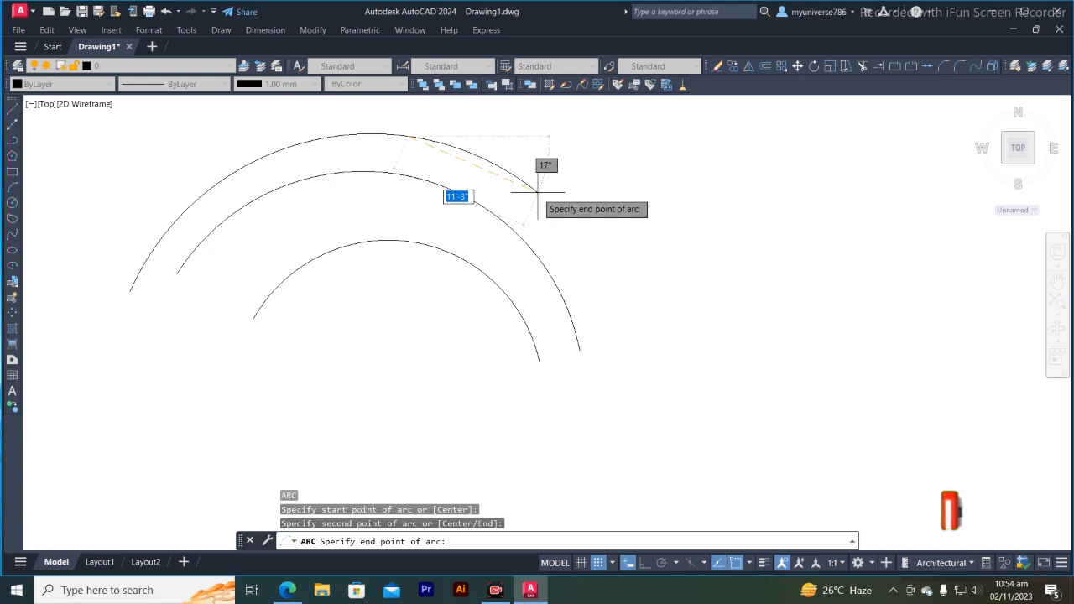
pyautogui.click(628, 351)
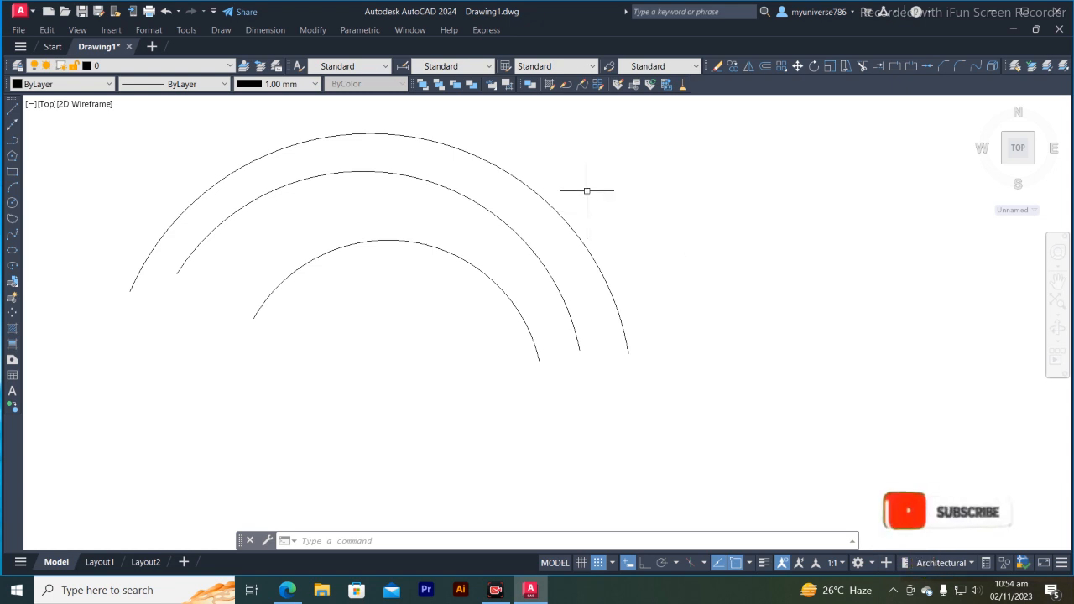
# - Erase all three arcs from the drawing
pyautogui.moveTo(588, 184); pyautogui.dragTo(424, 322)
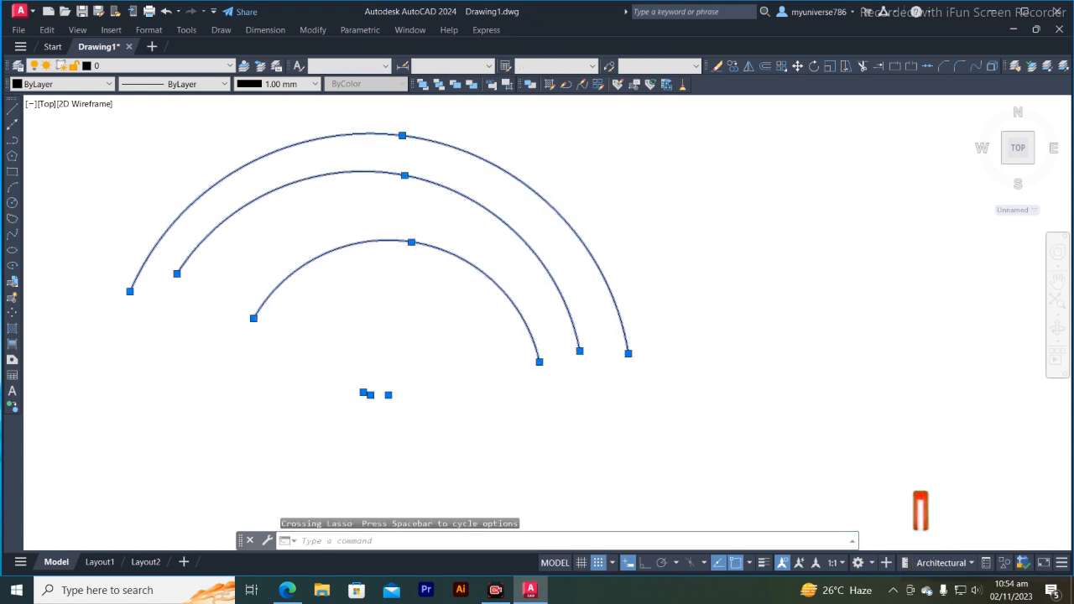
pyautogui.press('Delete')
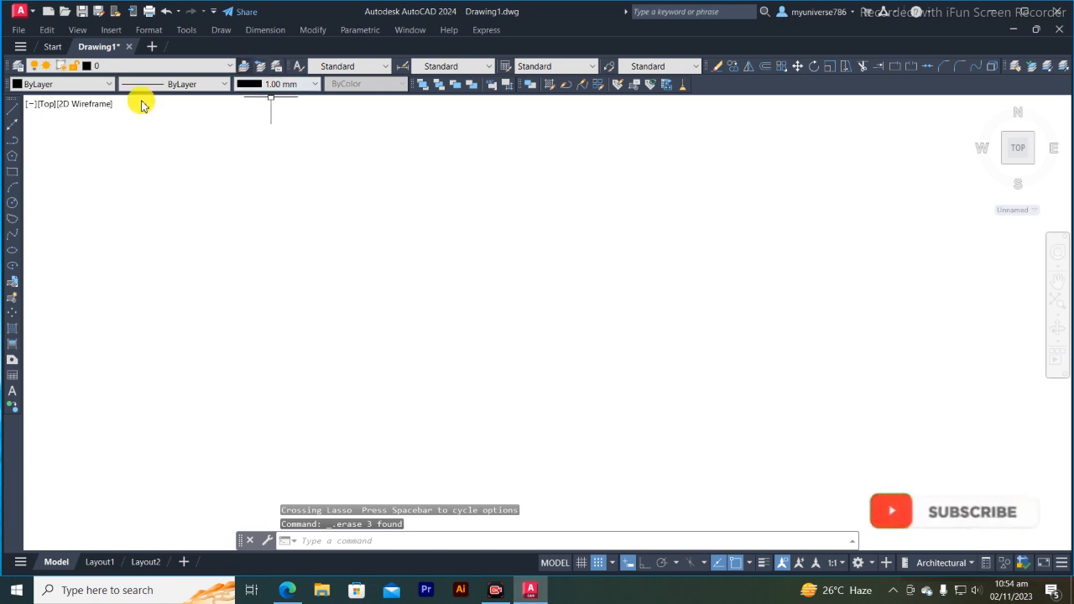
# - Draw a single horizontal line in the empty drawing area with Ortho mode turned on
pyautogui.click(11, 108)
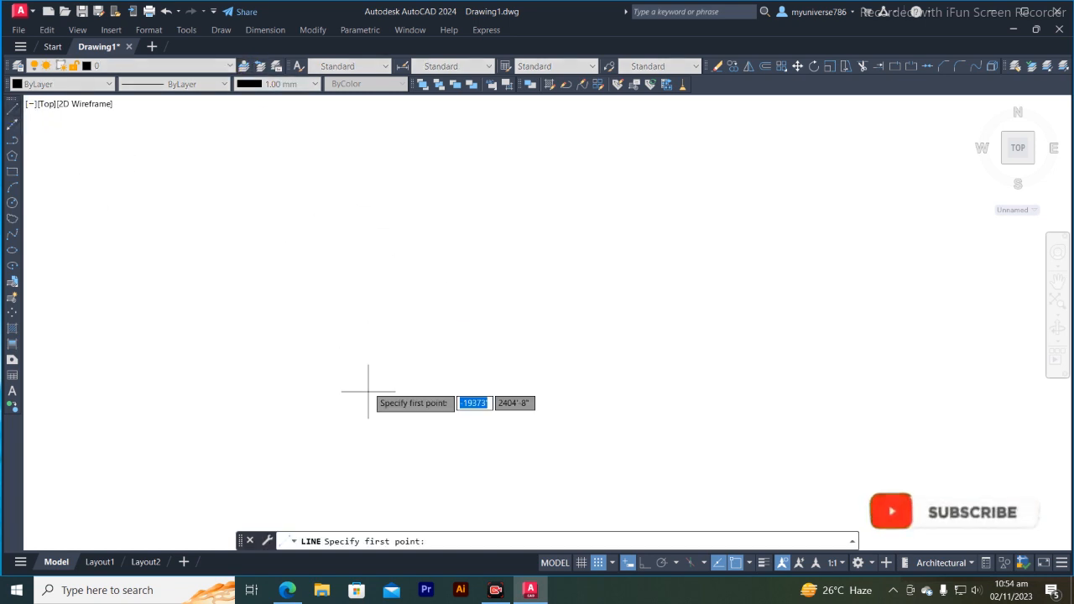
pyautogui.click(311, 373)
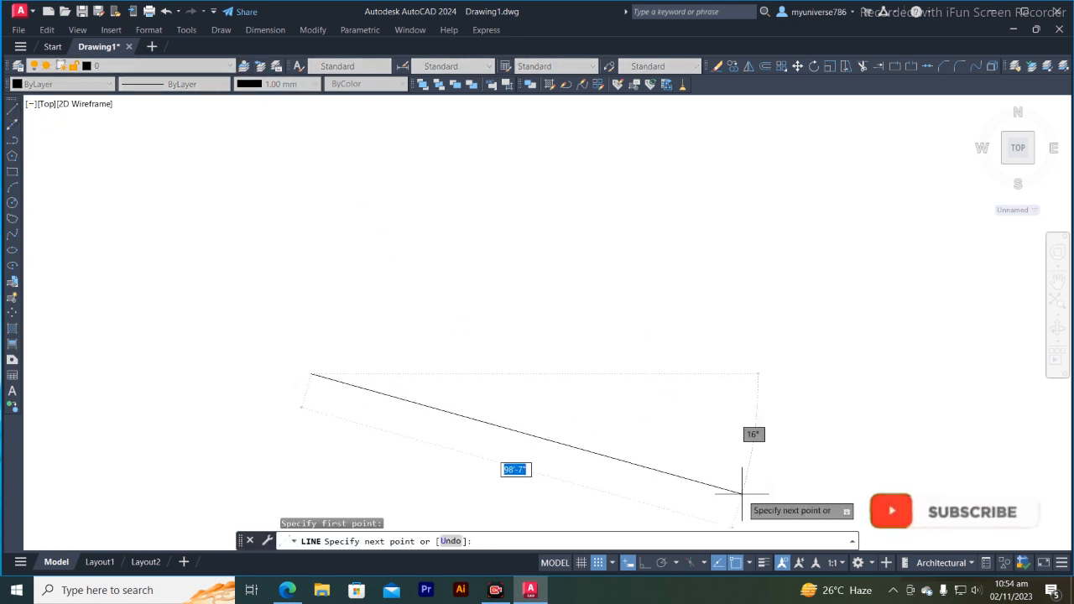
pyautogui.click(645, 562)
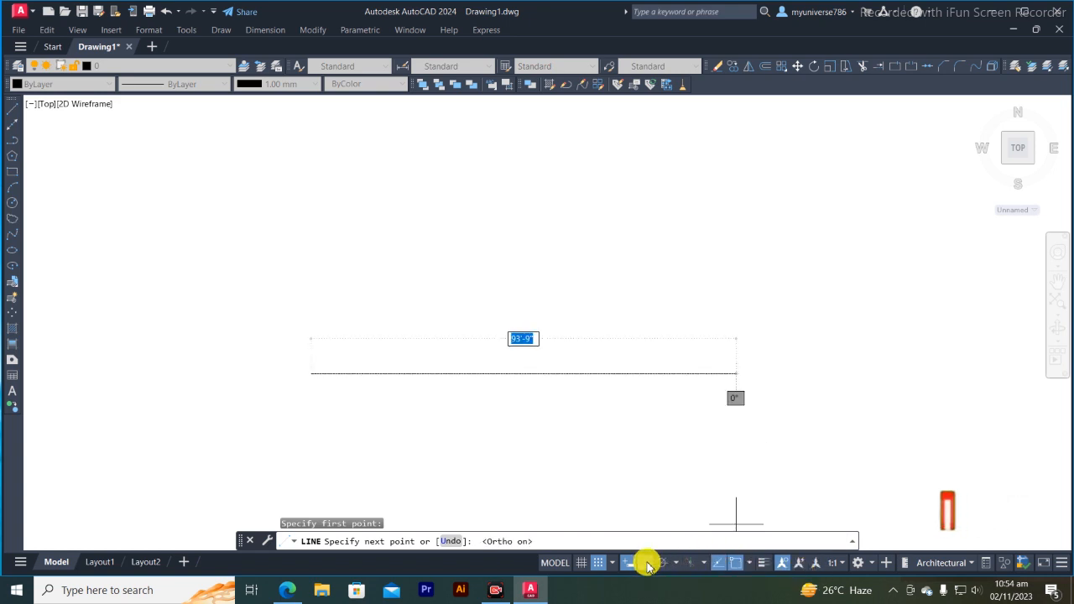
pyautogui.click(595, 375)
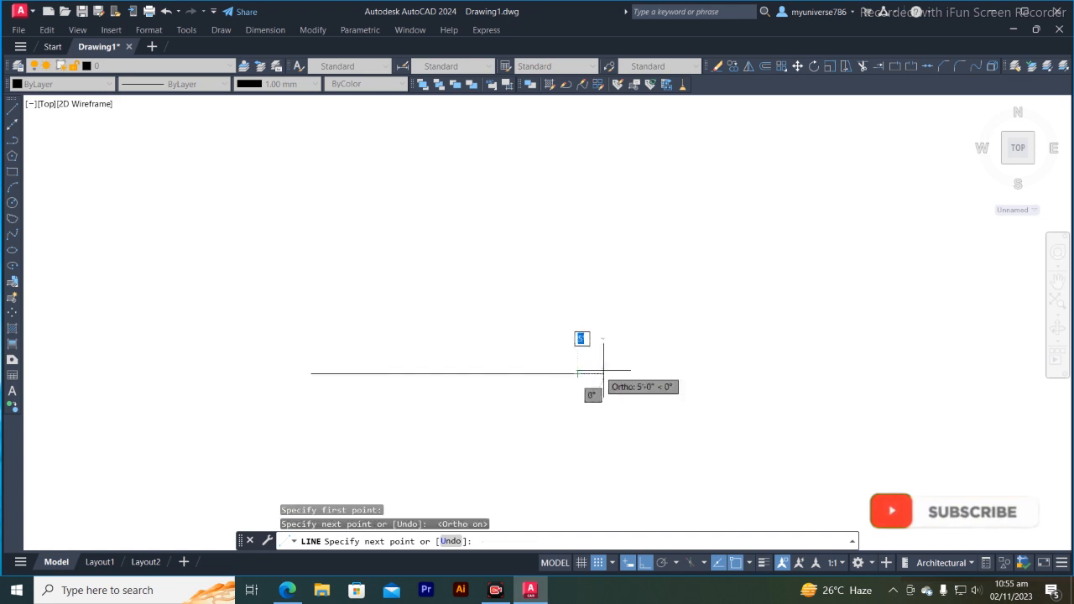
pyautogui.press('Return')
pyautogui.press('Return')
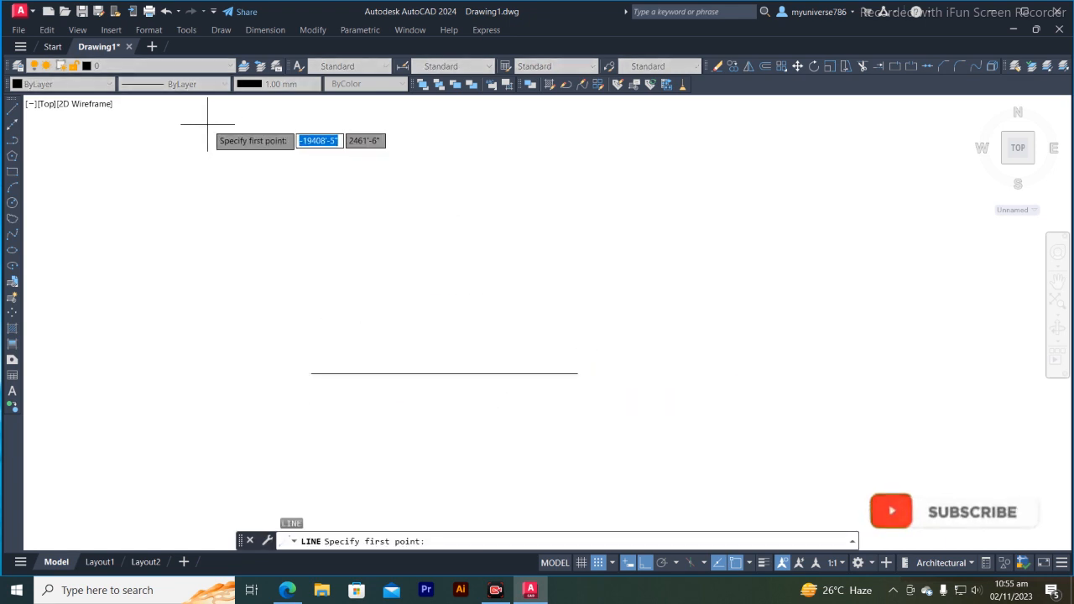
# - Draw a Start, Center, End arc below the line, from its left endpoint around its midpoint to its right endpoint
pyautogui.click(220, 29)
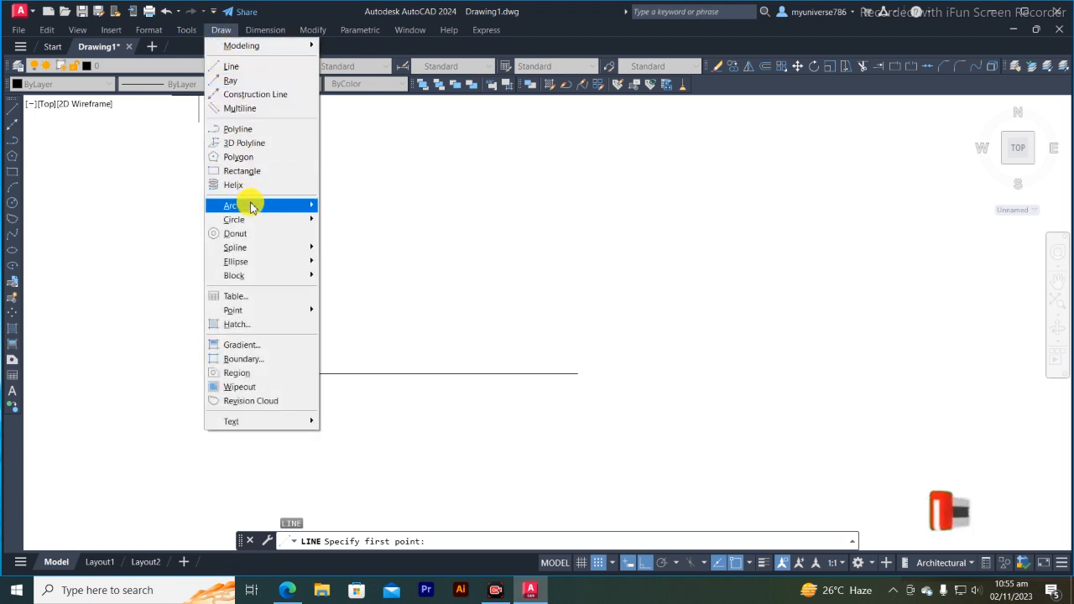
pyautogui.moveTo(276, 208)
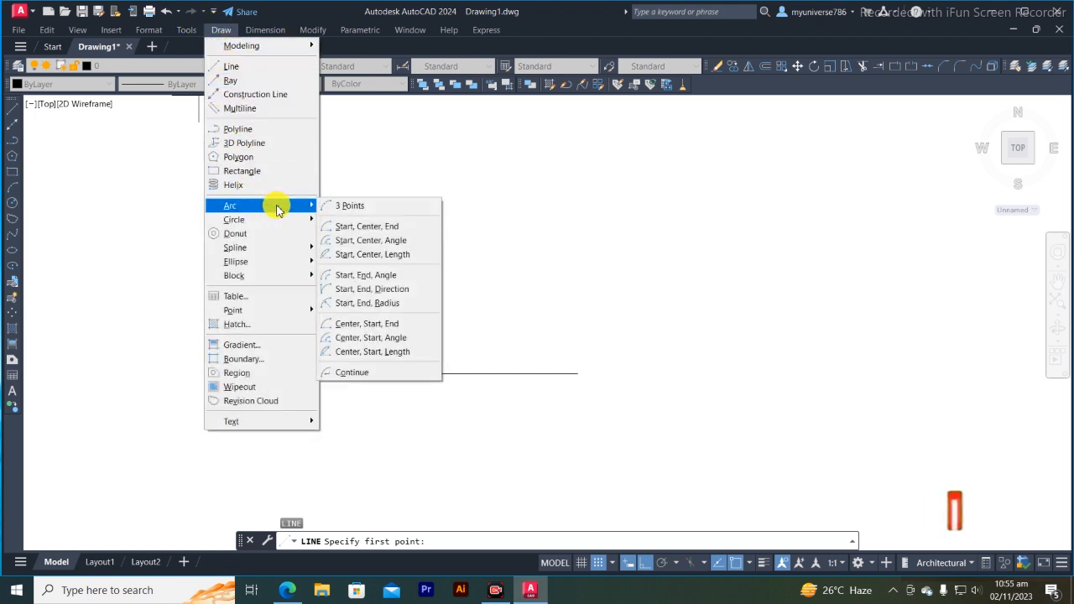
pyautogui.click(362, 233)
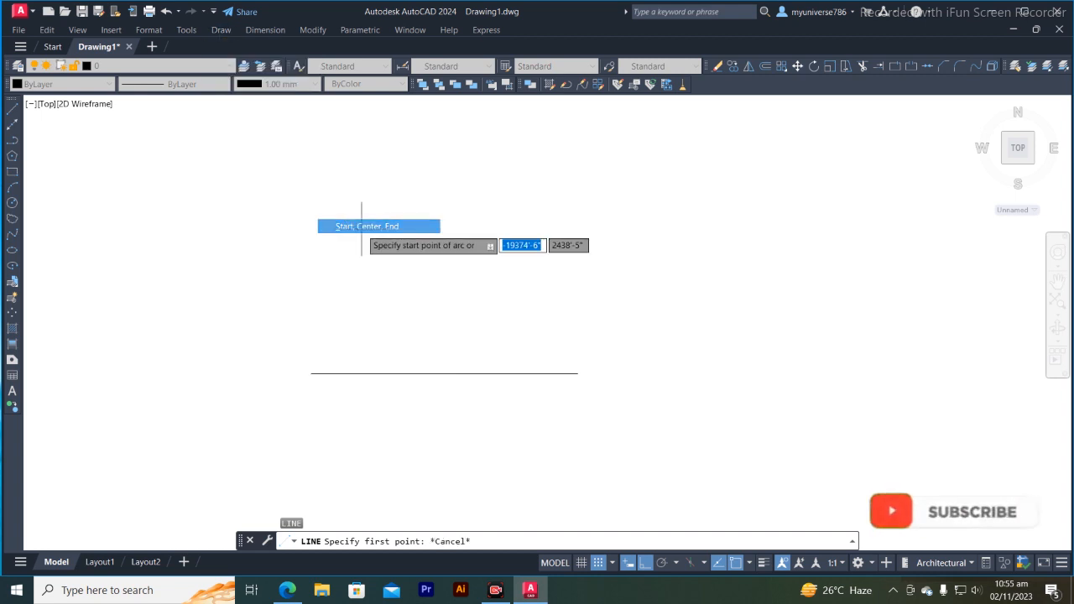
pyautogui.click(311, 374)
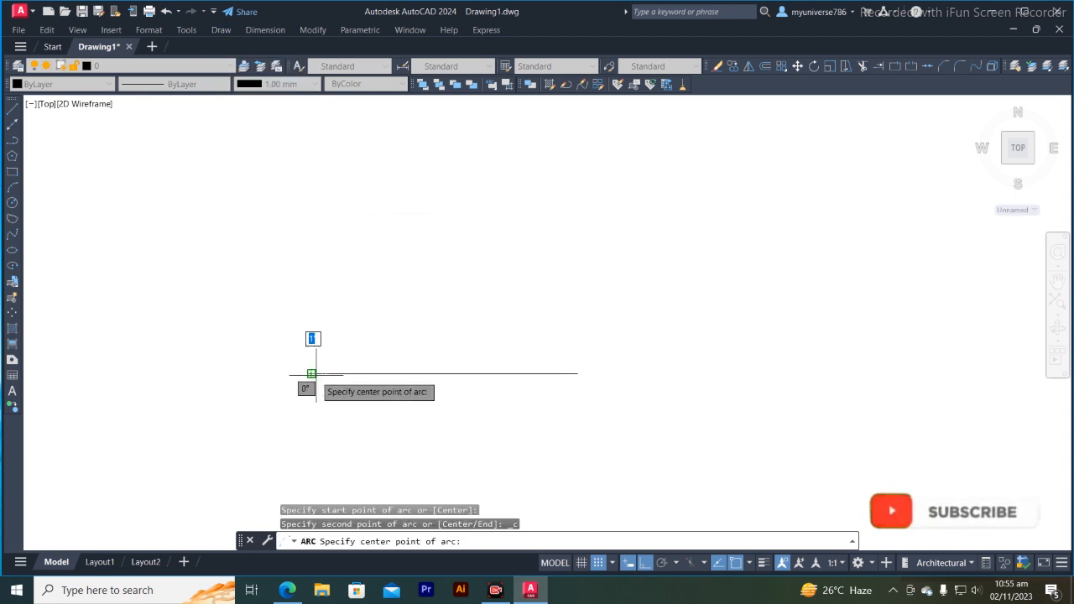
pyautogui.click(444, 373)
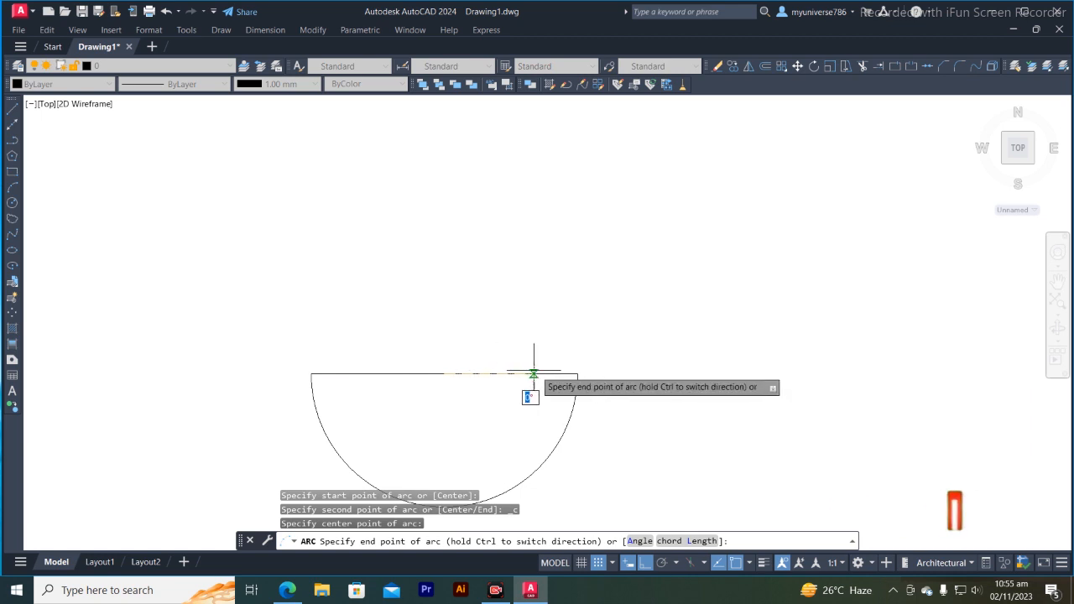
pyautogui.click(575, 374)
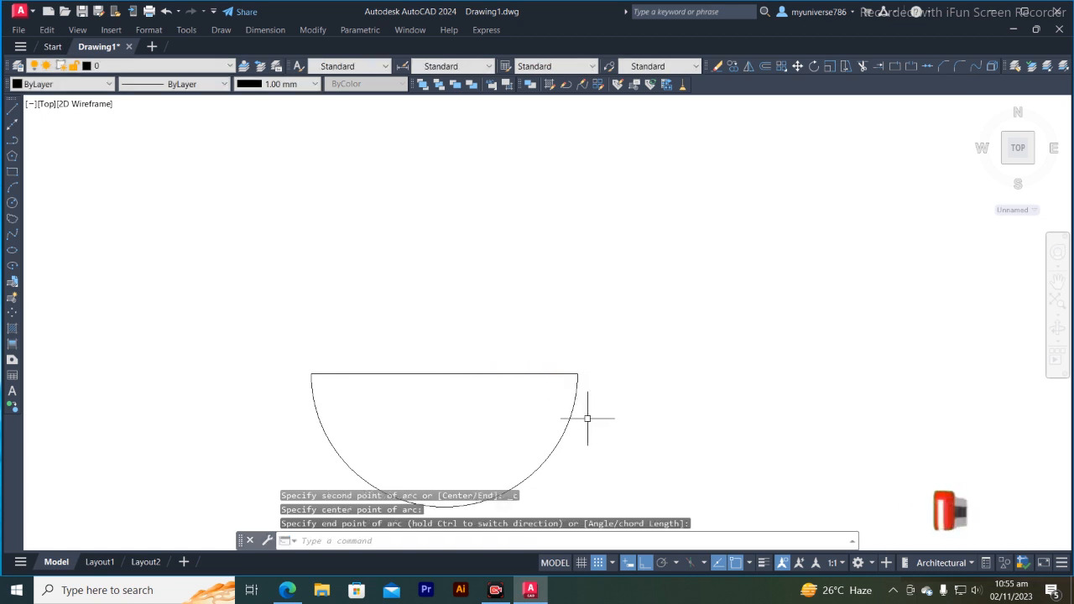
# - Draw a Start, Center, Angle arc from the line's left endpoint, centred on its midpoint, with an included angle of 130°
pyautogui.scroll(-2, 587, 418)
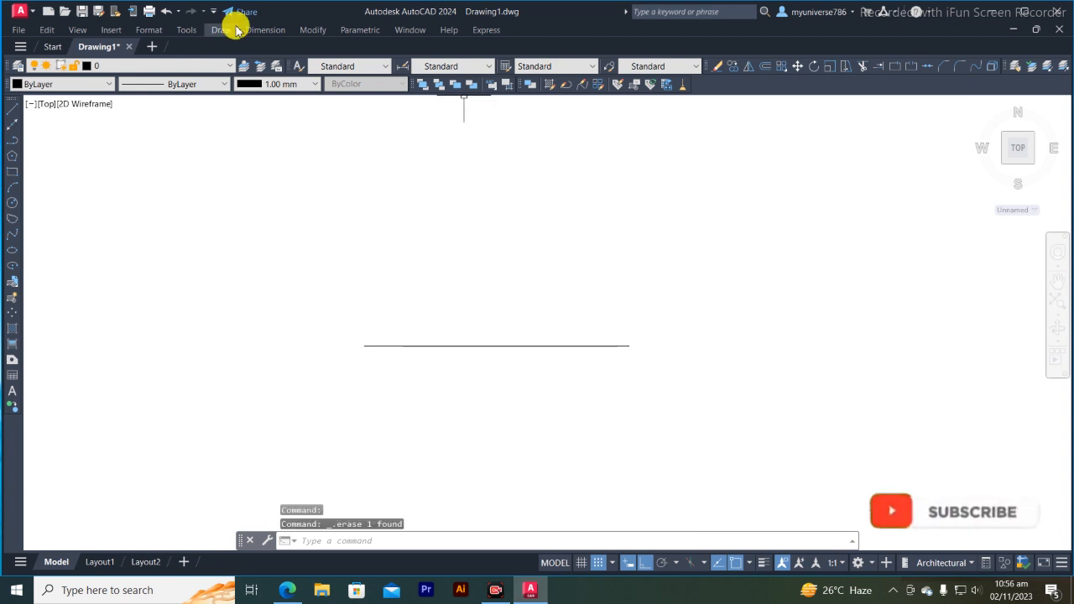
pyautogui.click(221, 29)
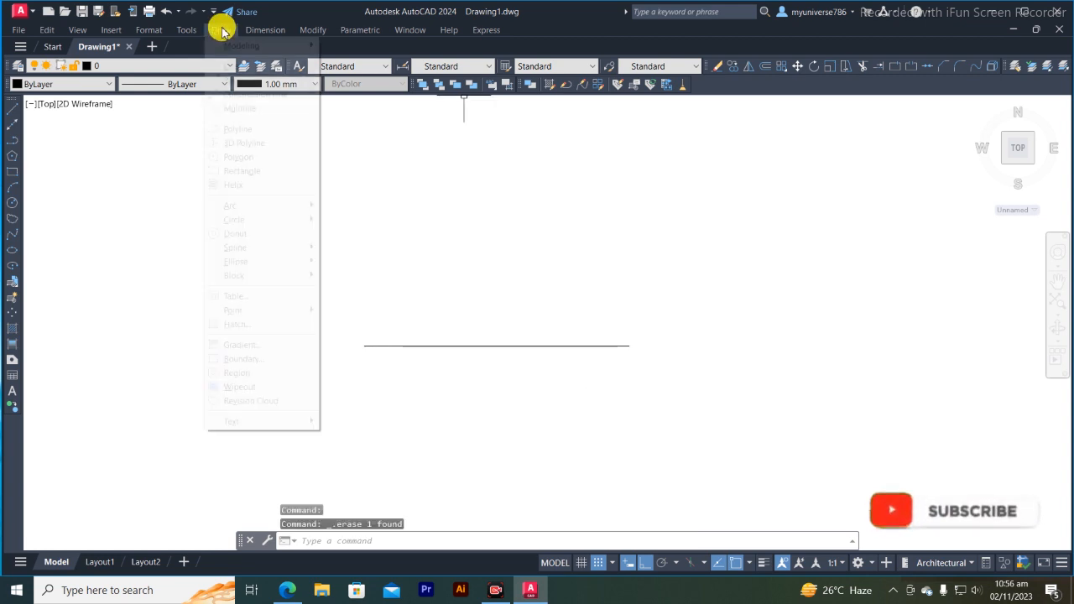
pyautogui.moveTo(244, 206)
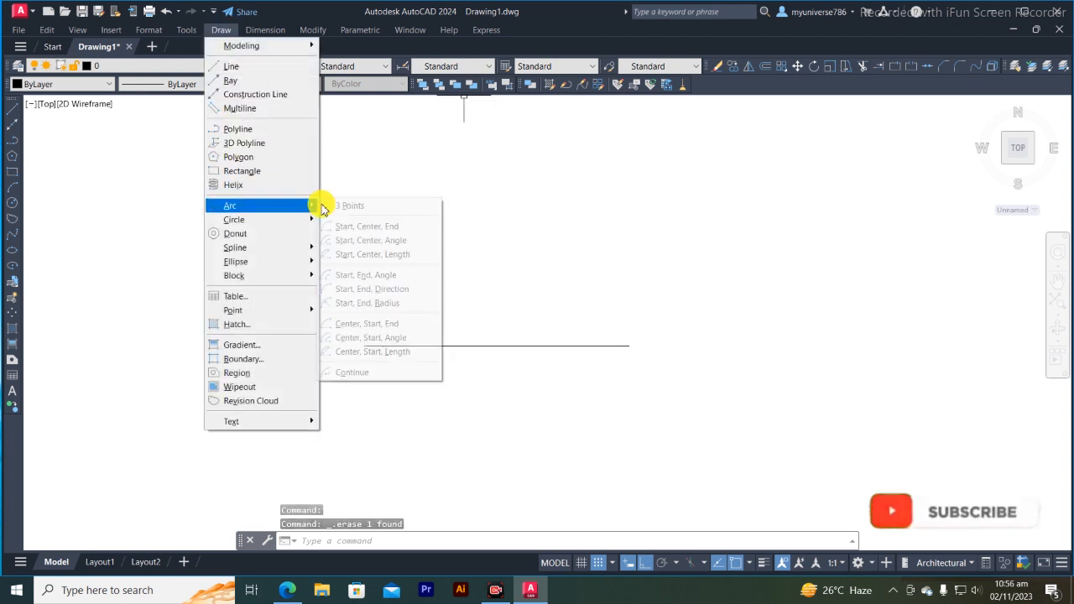
pyautogui.click(382, 241)
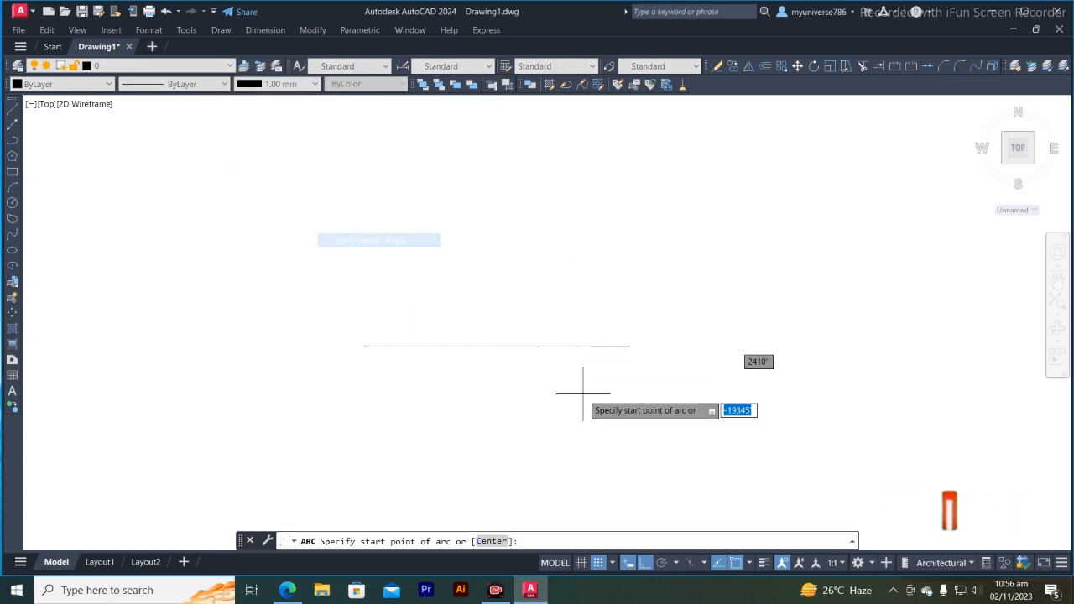
pyautogui.click(364, 344)
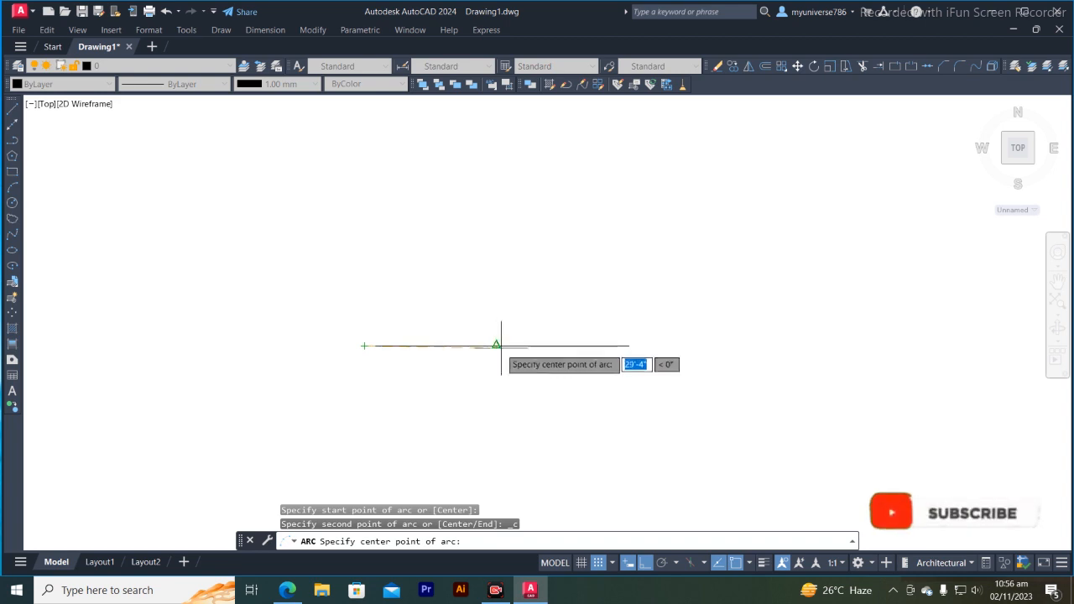
pyautogui.click(496, 344)
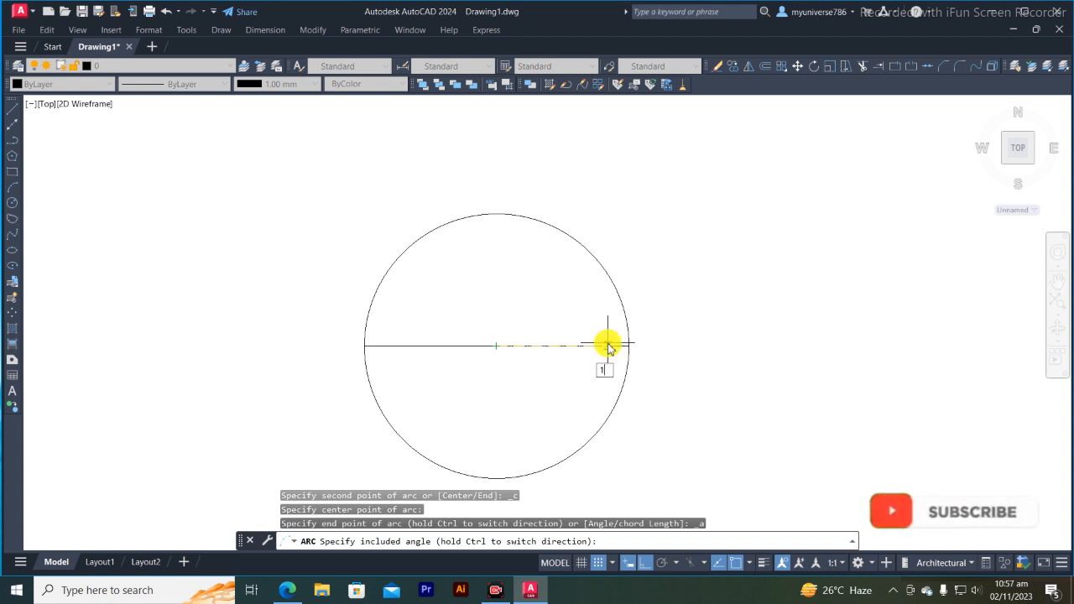
pyautogui.write('30')
pyautogui.press('Return')
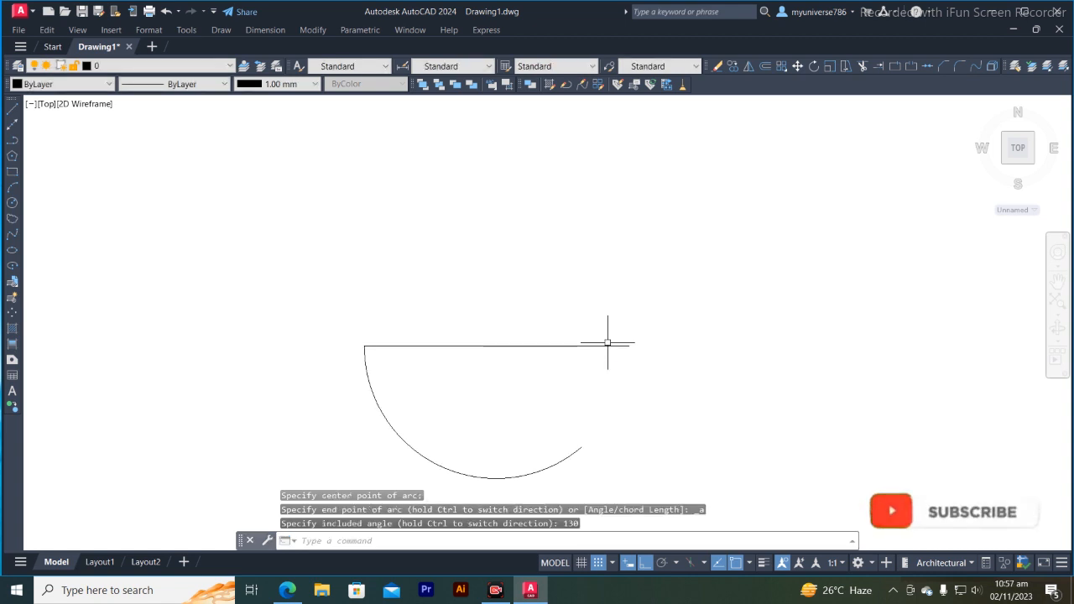
# - Replace the arc with a Start, Center, Length arc from the line's left endpoint, centred on its midpoint, with a chord length of about 57'-4"
pyautogui.click(404, 443)
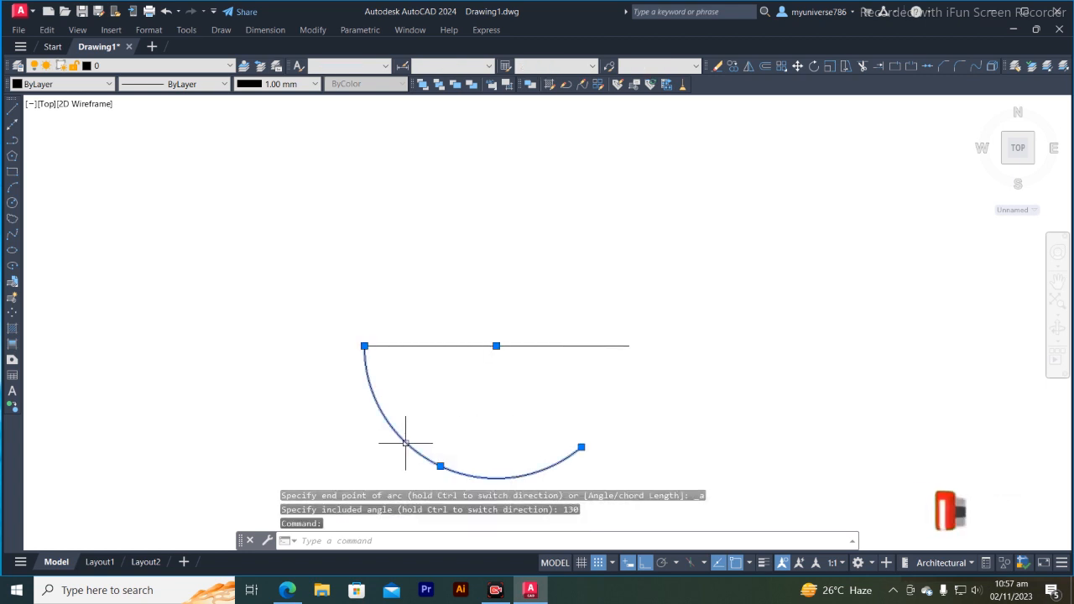
pyautogui.press('Delete')
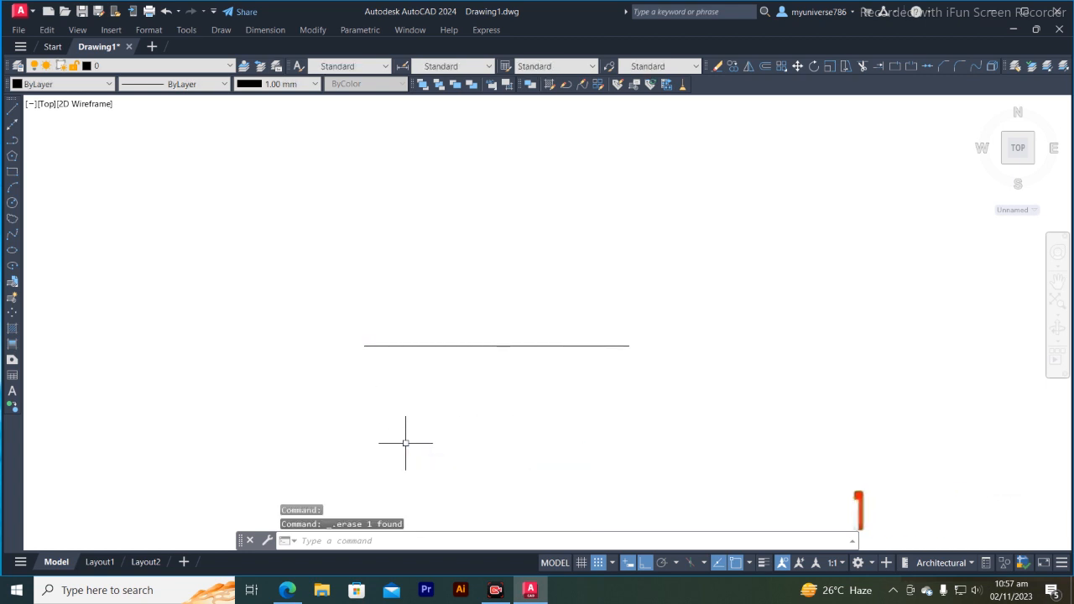
pyautogui.click(222, 29)
pyautogui.moveTo(234, 207)
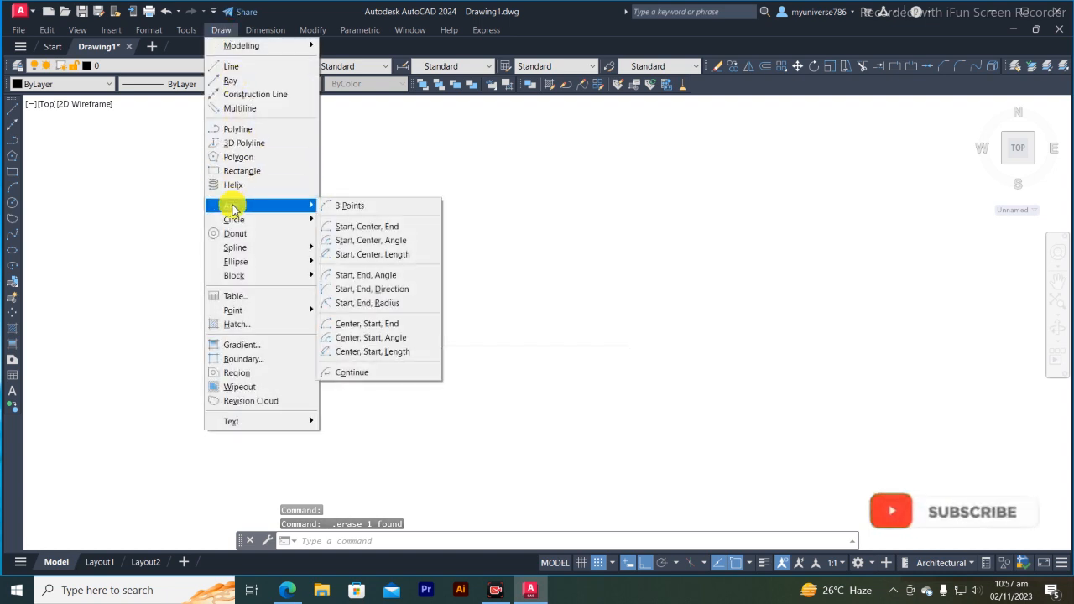
pyautogui.click(369, 257)
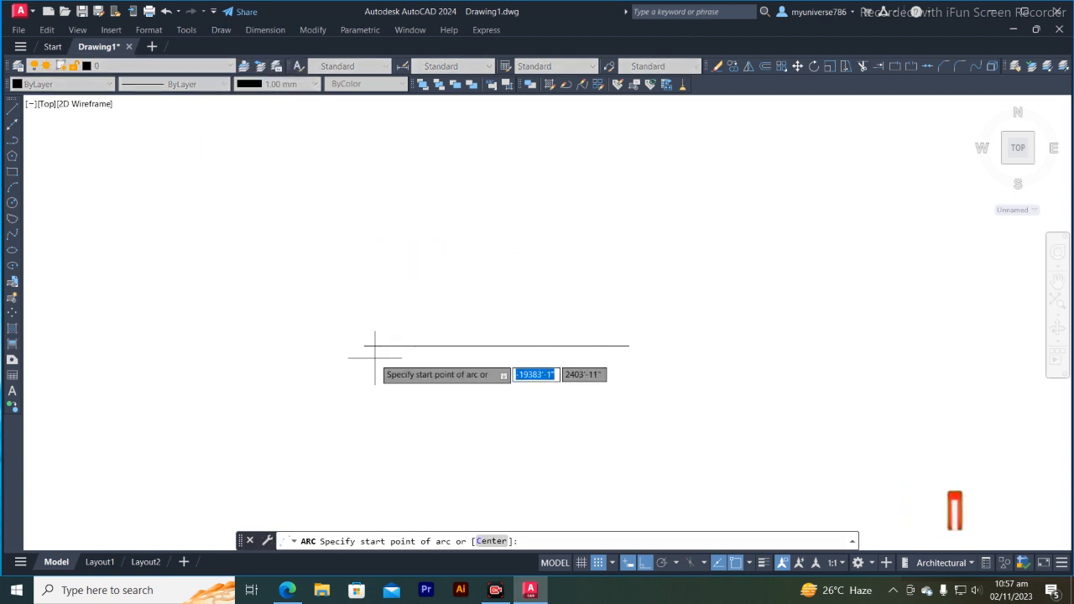
pyautogui.click(364, 345)
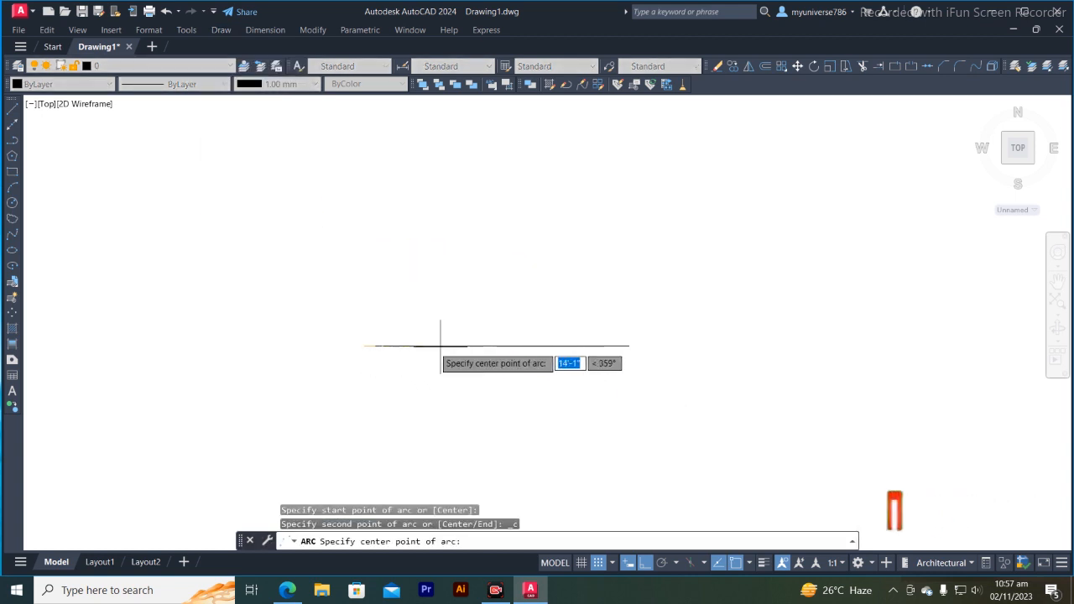
pyautogui.click(496, 345)
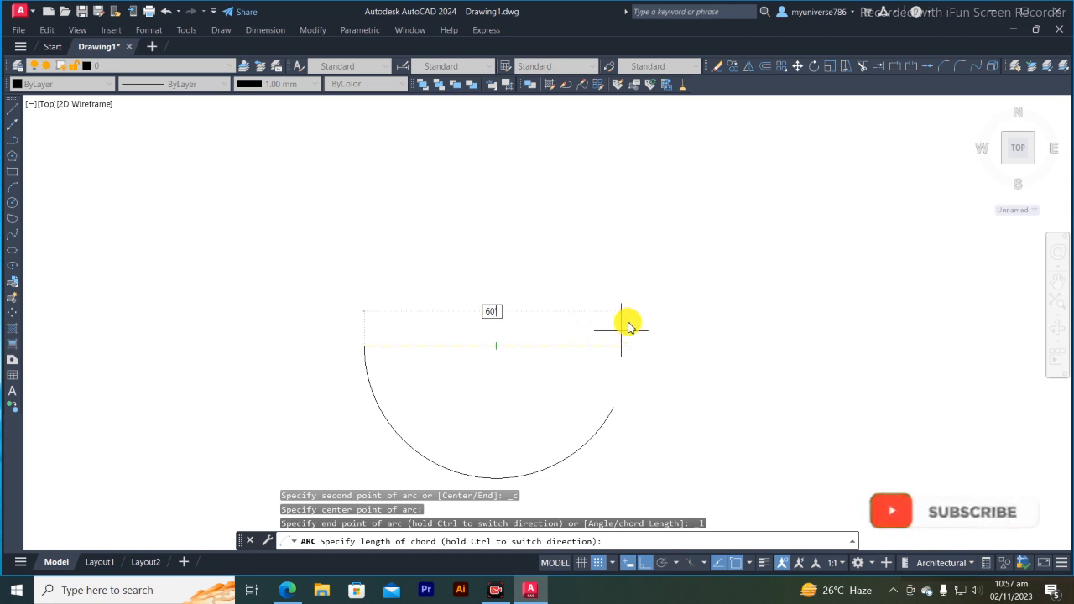
pyautogui.press('Return')
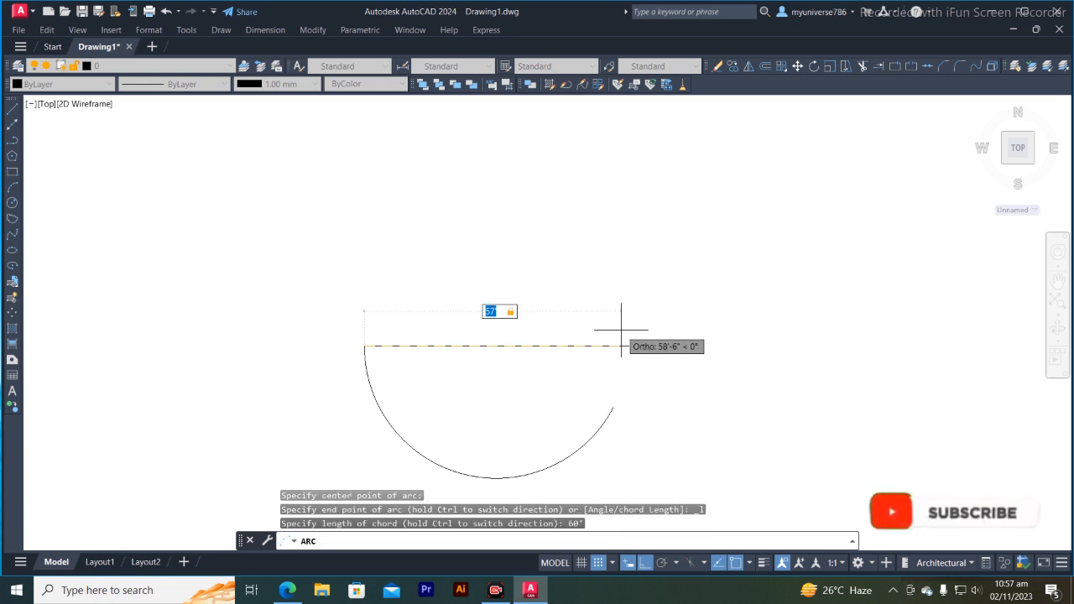
pyautogui.click(623, 330)
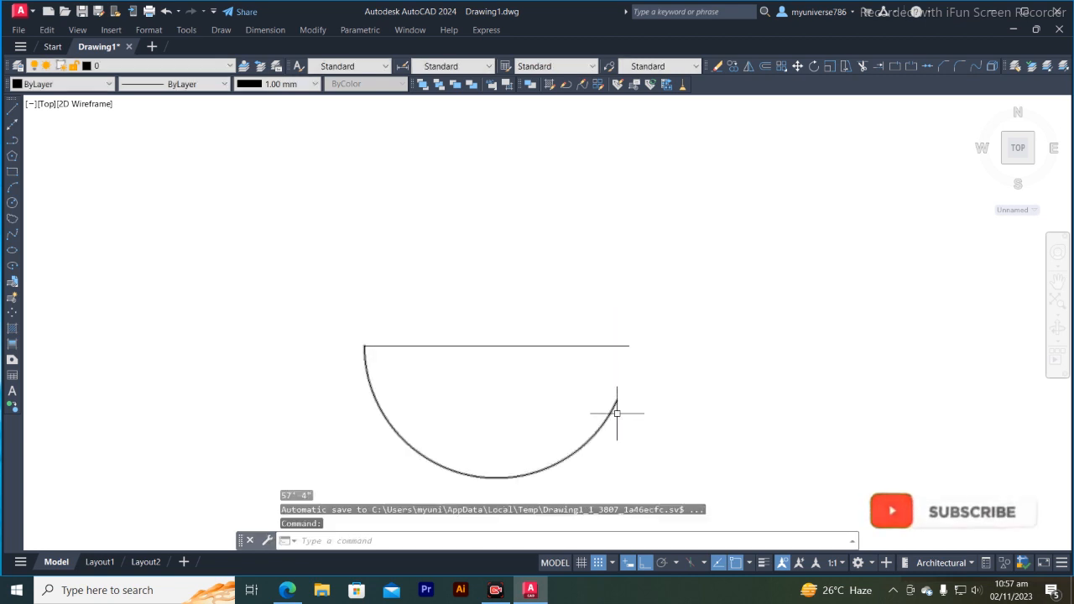
# - Erase the Start, Center, Length arc from below the horizontal line
pyautogui.click(402, 432)
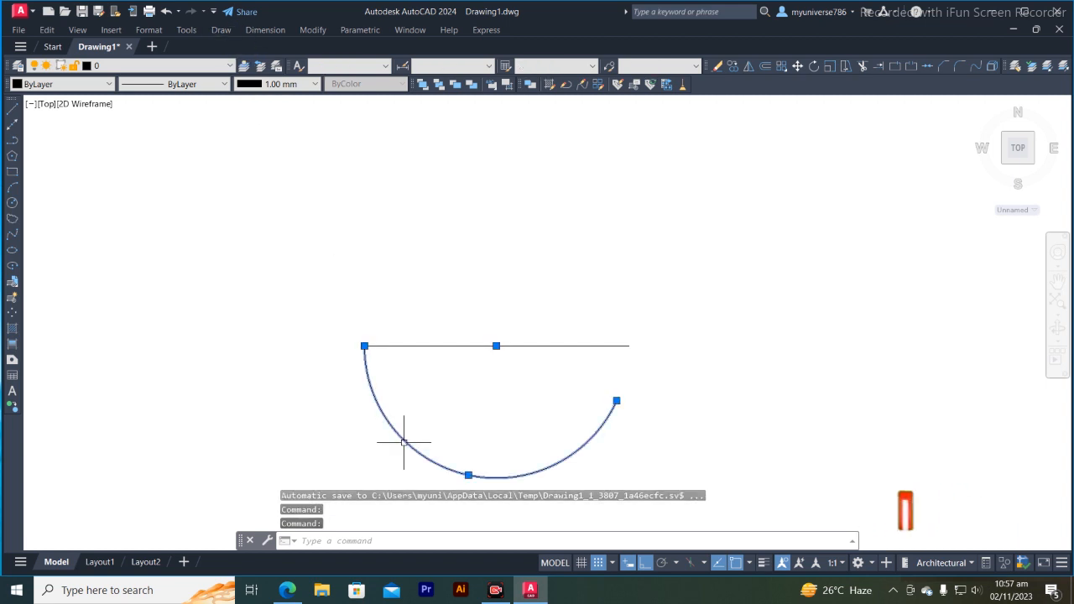
pyautogui.press('Return')
pyautogui.press('Delete')
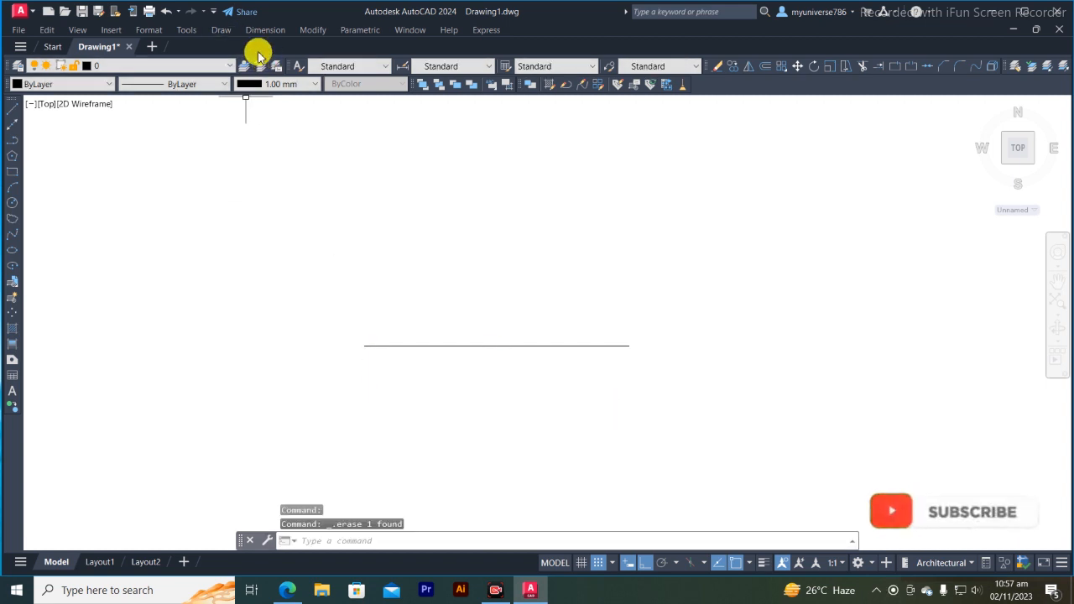
# - Draw a Start, End, Angle arc from the line's left endpoint to its right endpoint with Ortho mode off and an included angle of 50°
pyautogui.click(227, 32)
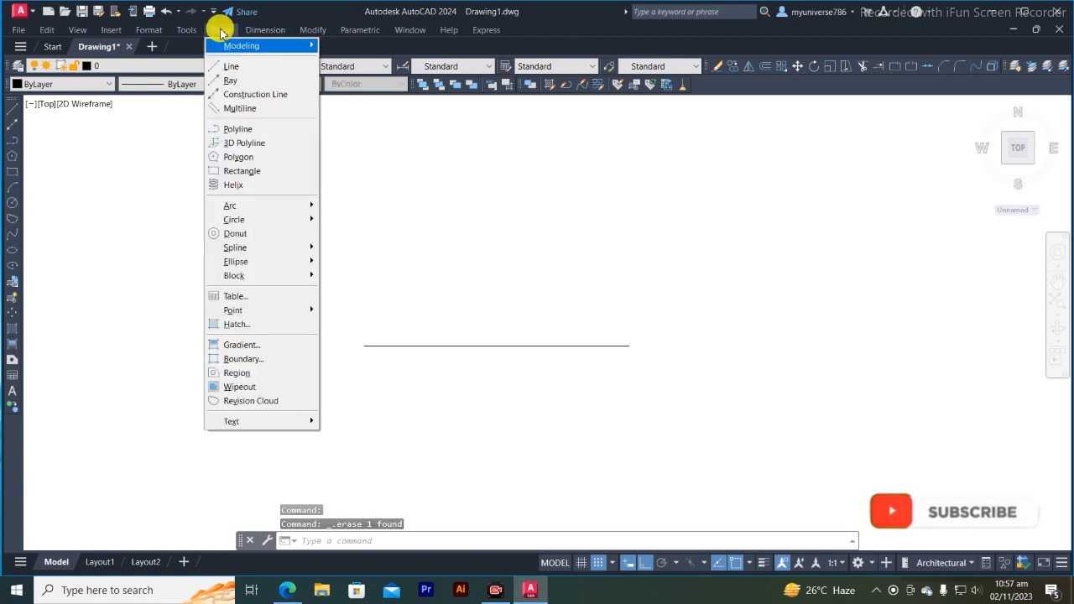
pyautogui.moveTo(253, 207)
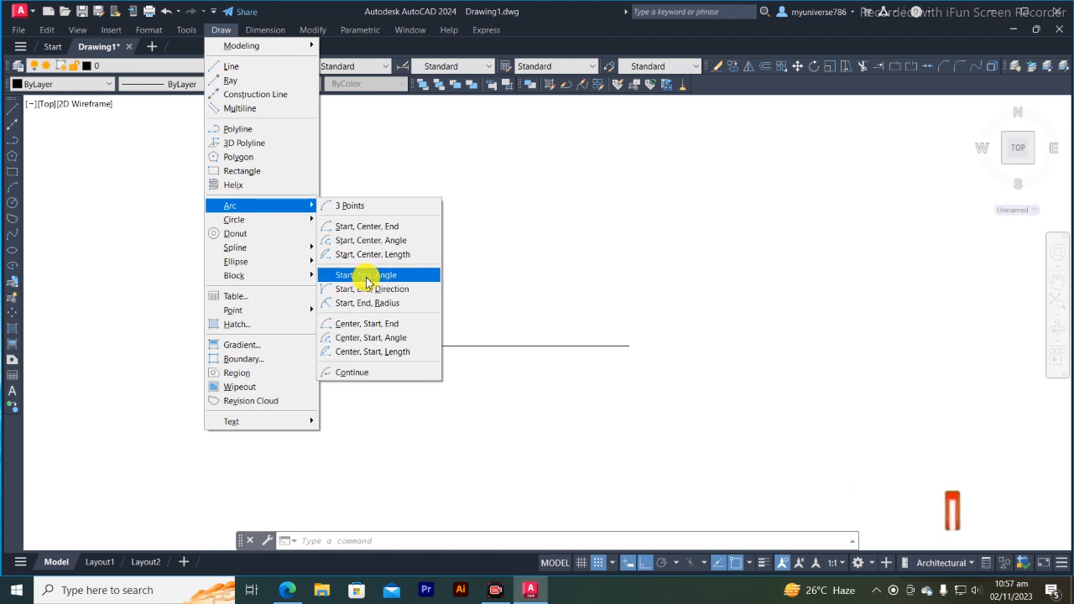
pyautogui.click(366, 277)
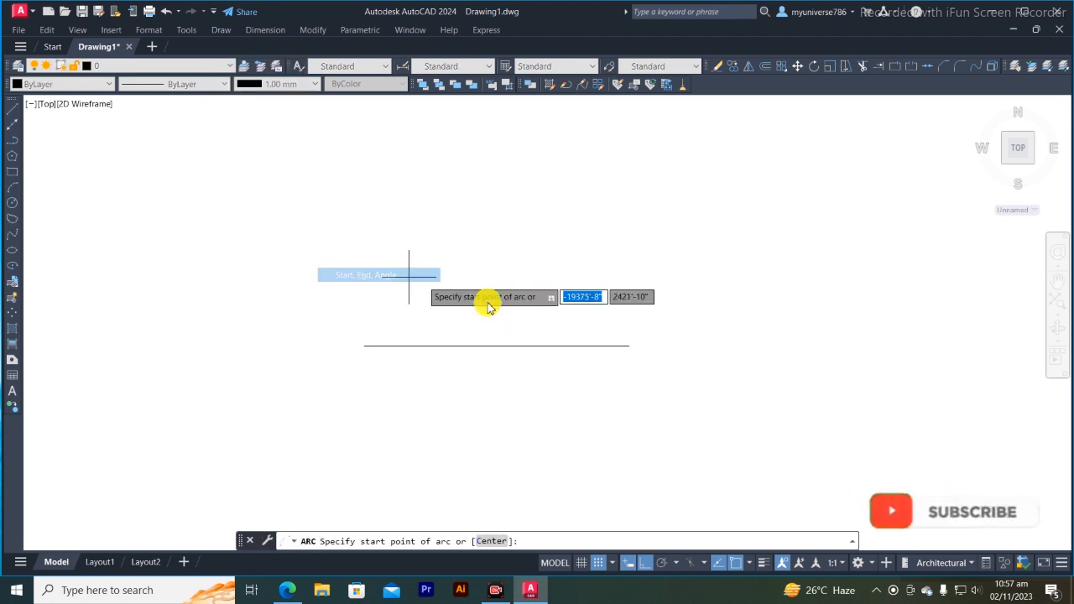
pyautogui.click(365, 344)
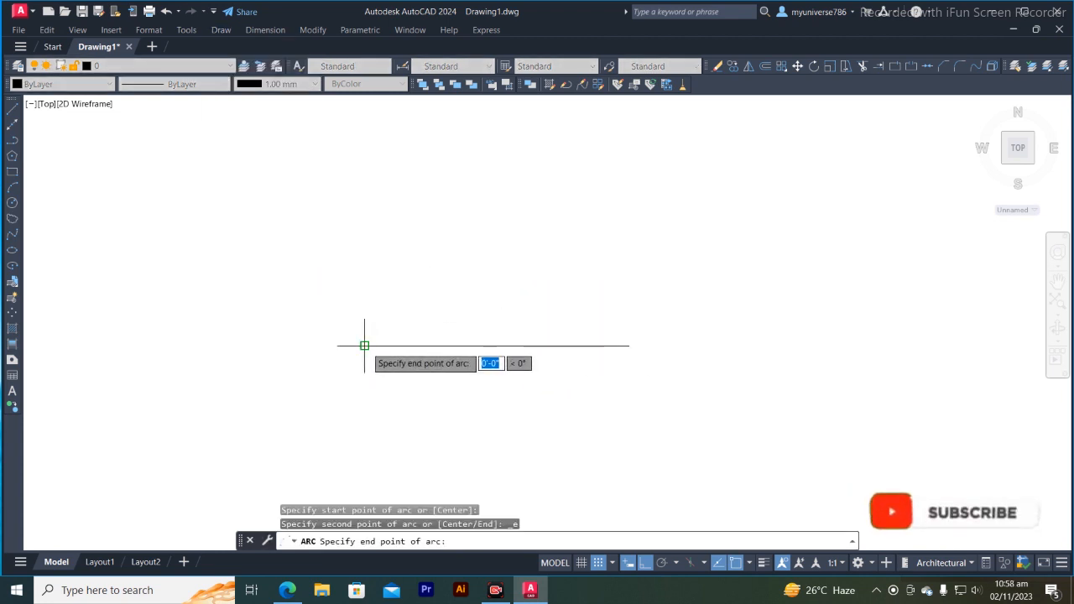
pyautogui.click(628, 345)
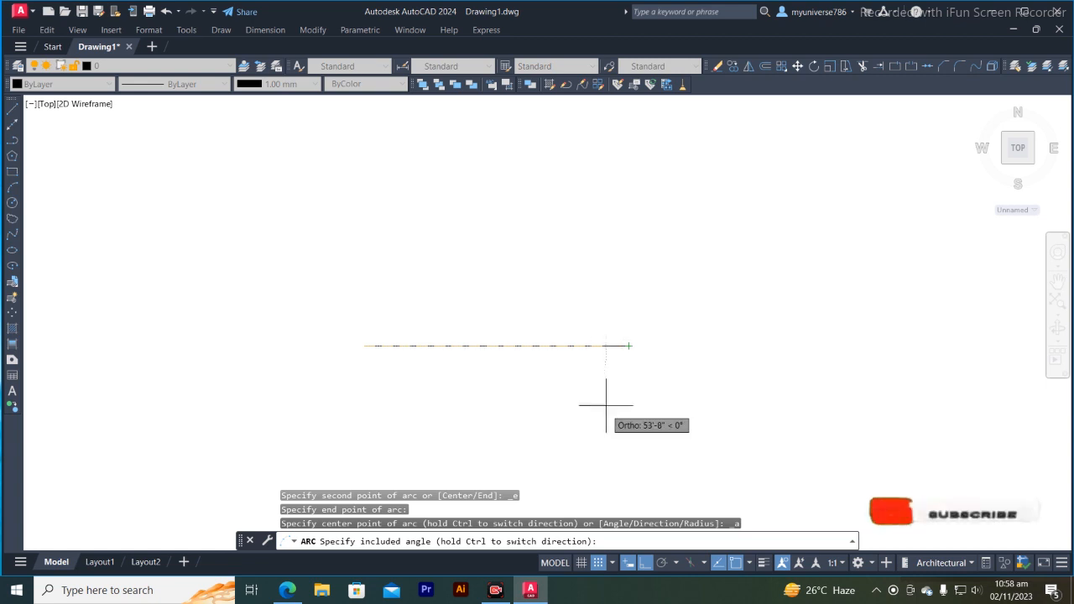
pyautogui.click(644, 566)
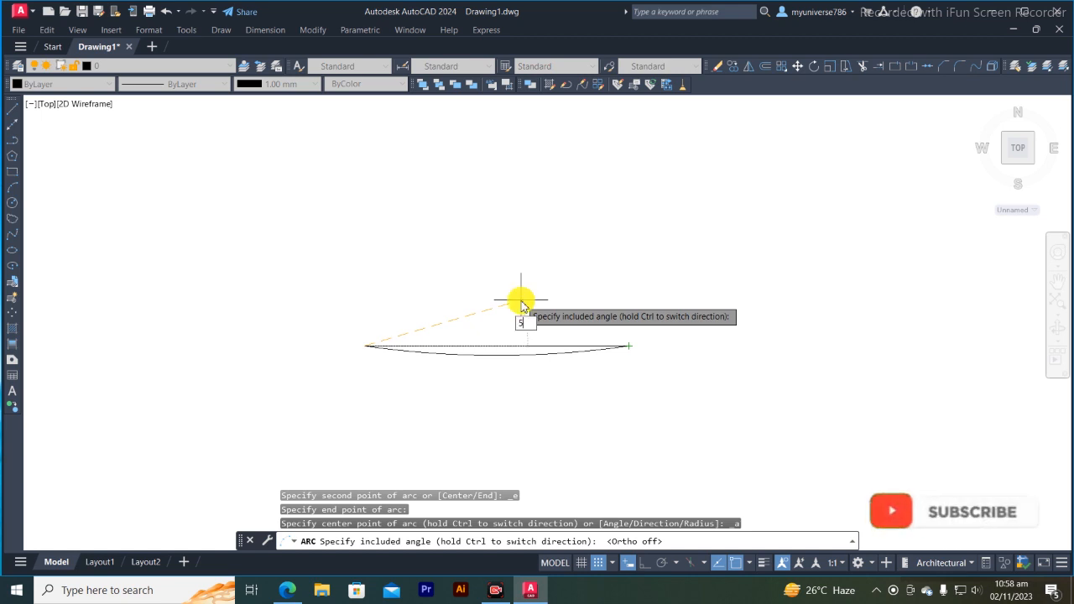
pyautogui.press('Return')
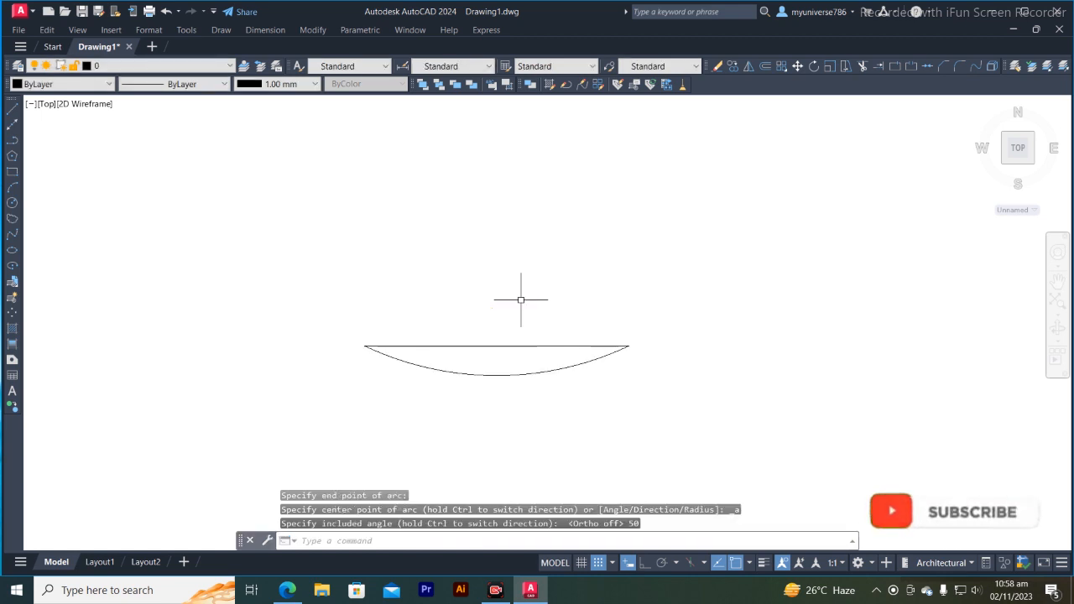
# - Erase the 50° Start, End, Angle arc, keeping only the horizontal line
pyautogui.click(510, 376)
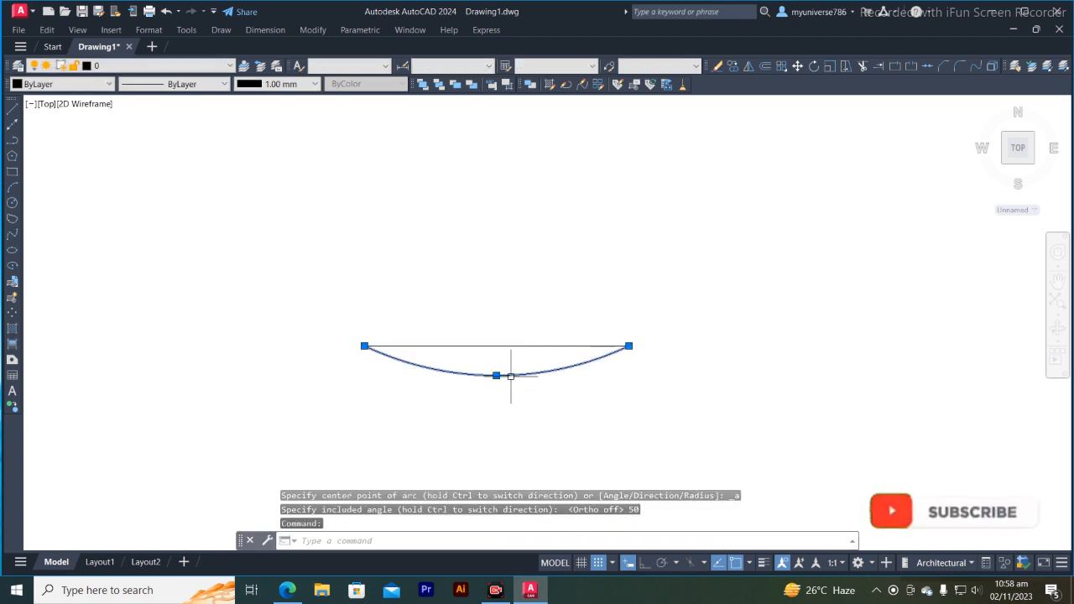
pyautogui.press('Return')
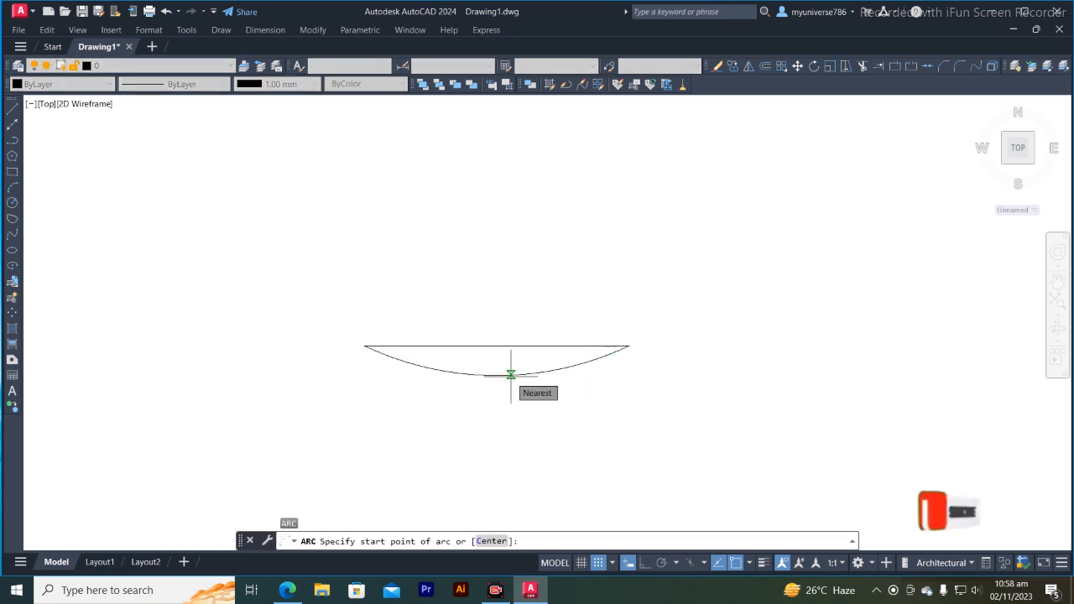
pyautogui.press('Escape')
pyautogui.press('Escape')
pyautogui.press('Escape')
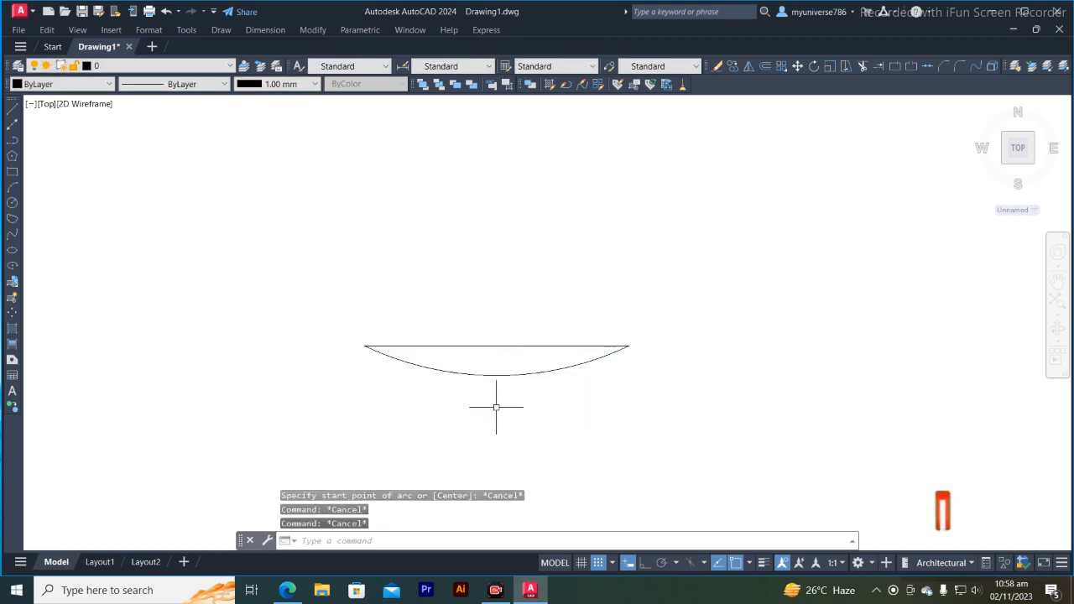
pyautogui.click(472, 372)
pyautogui.press('Delete')
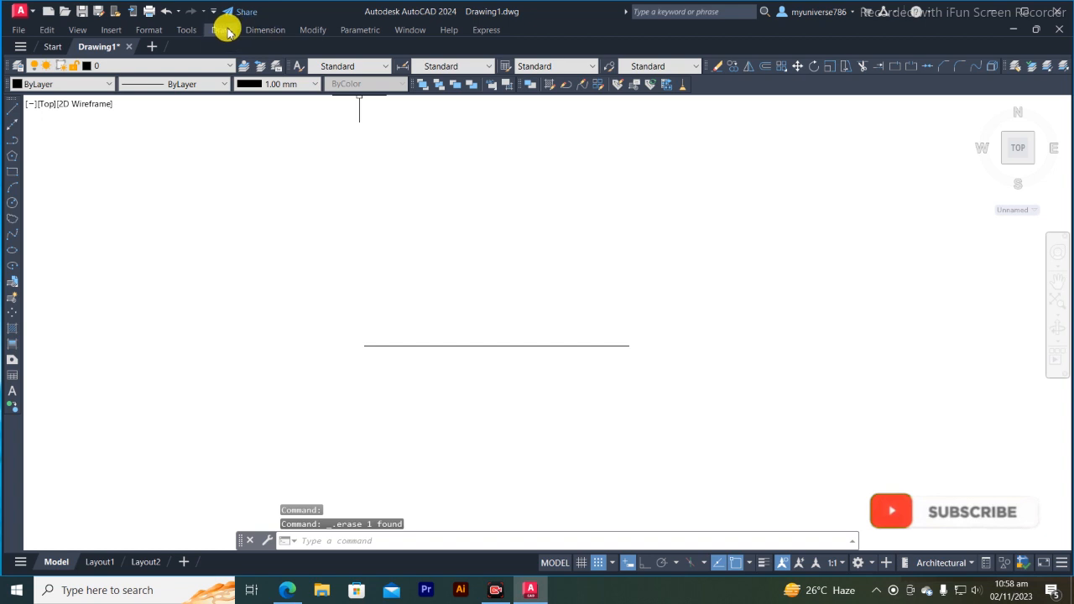
# - Draw a Start, End, Direction arc from the line's left endpoint to its right endpoint, with the start tangent about 38° below the line
pyautogui.click(222, 29)
pyautogui.moveTo(265, 206)
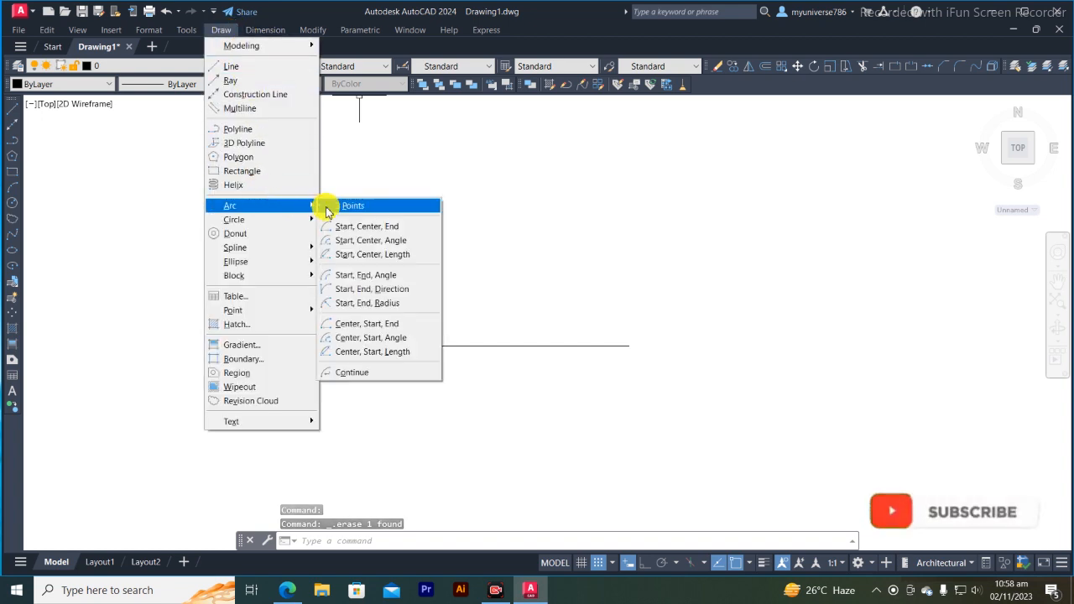
pyautogui.click(383, 289)
pyautogui.click(364, 346)
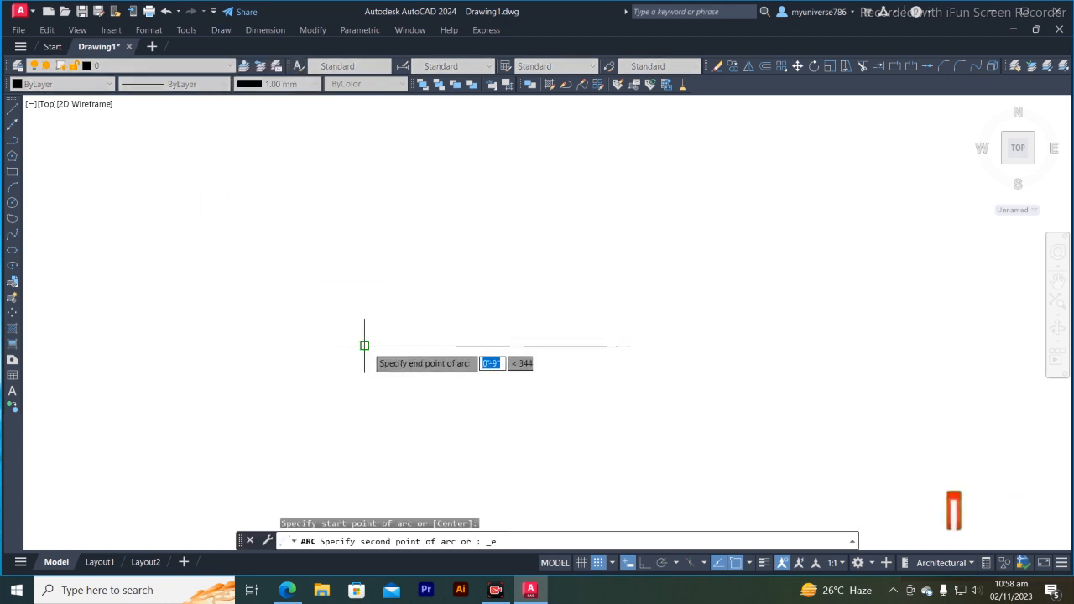
pyautogui.click(629, 344)
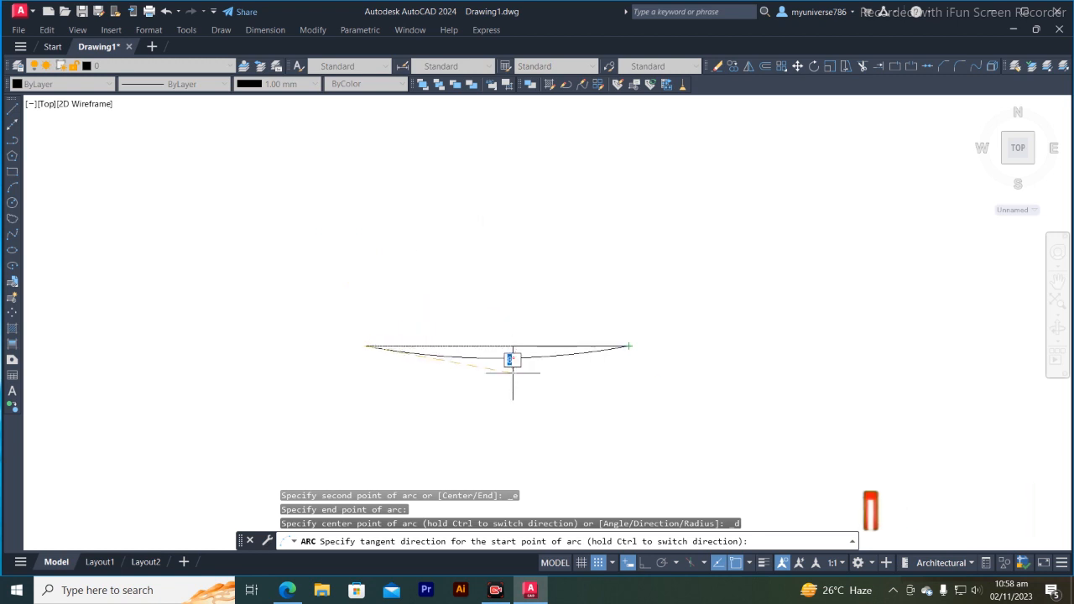
pyautogui.click(507, 456)
# - Erase the Start, End, Direction arc and keep the horizontal reference line
pyautogui.click(576, 375)
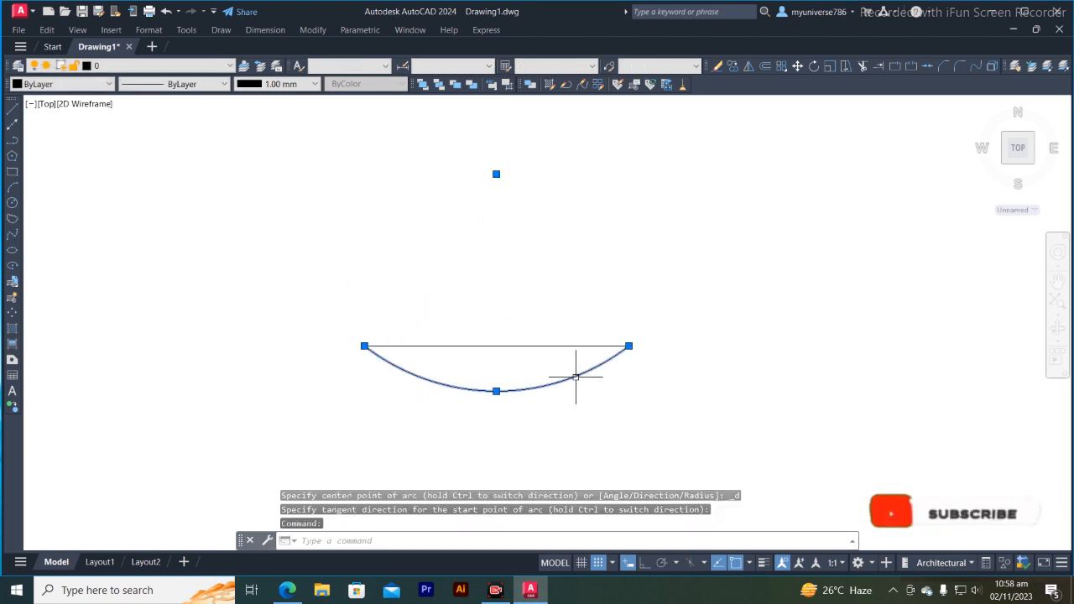
pyautogui.press('Return')
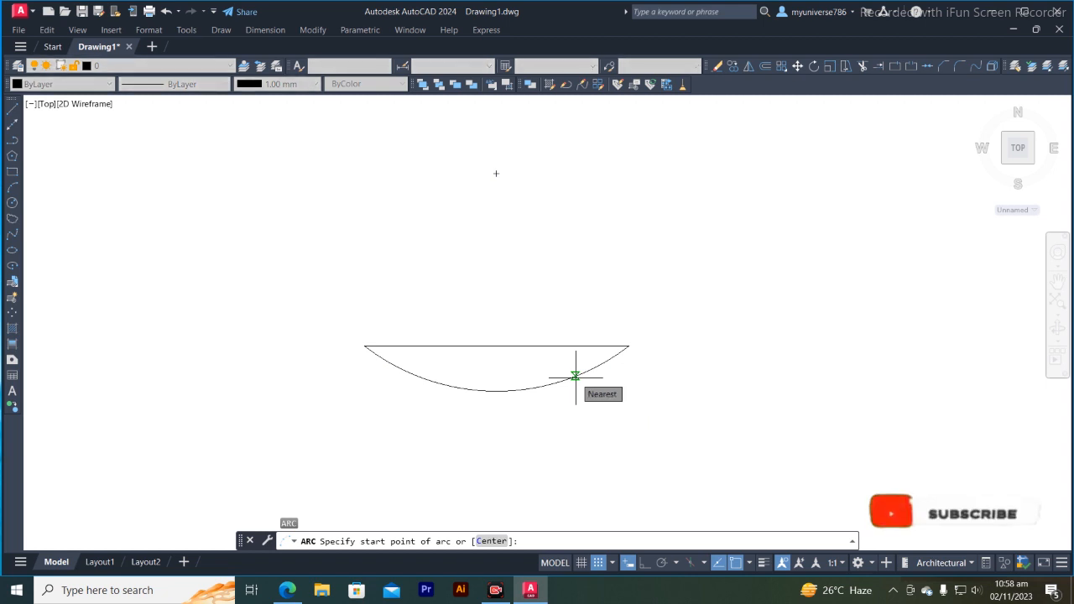
pyautogui.press('Escape')
pyautogui.click(575, 378)
pyautogui.press('Delete')
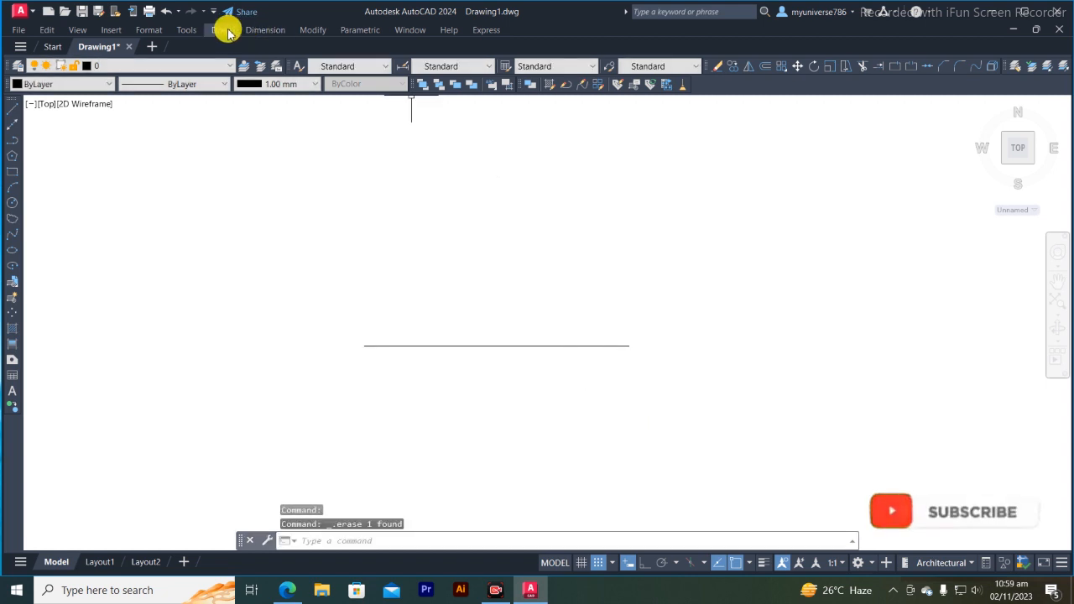
# - Draw a Start, End, Radius arc from the line's left endpoint to its right endpoint with a radius of 30
pyautogui.click(225, 30)
pyautogui.moveTo(249, 205)
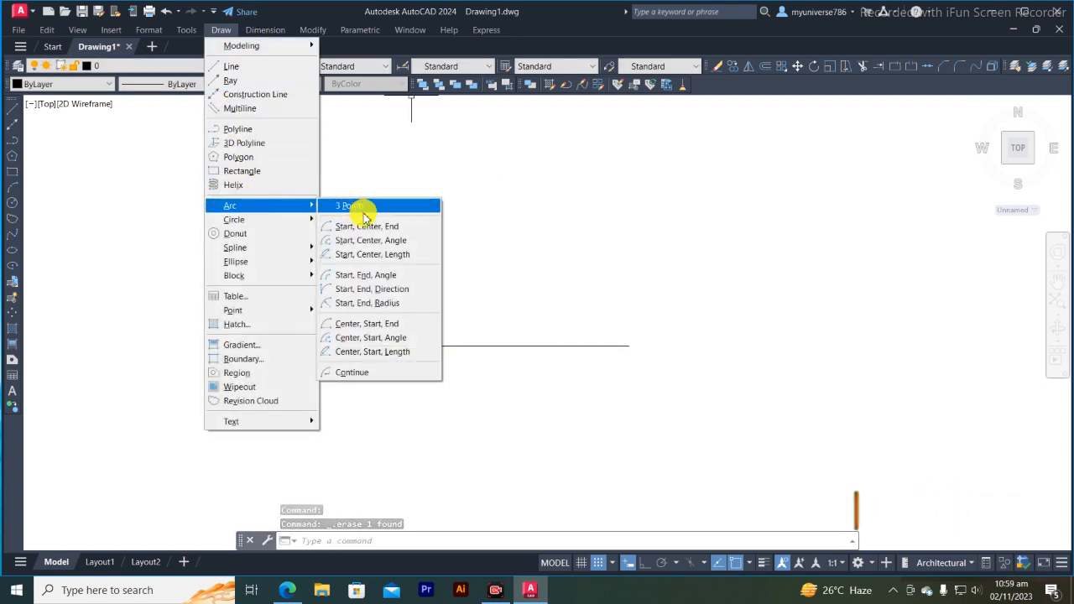
pyautogui.click(400, 307)
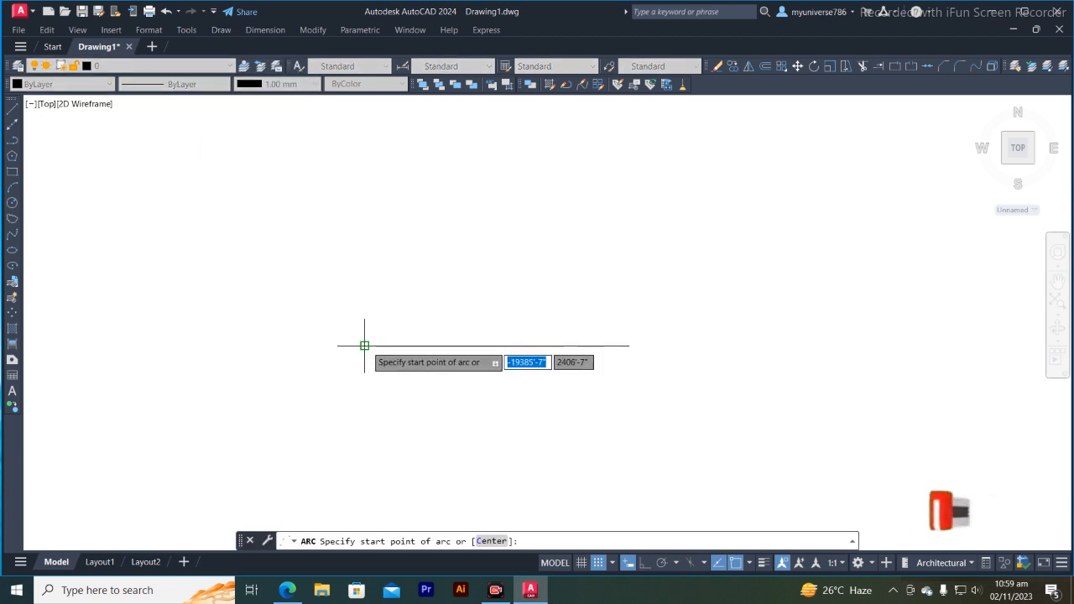
pyautogui.click(364, 344)
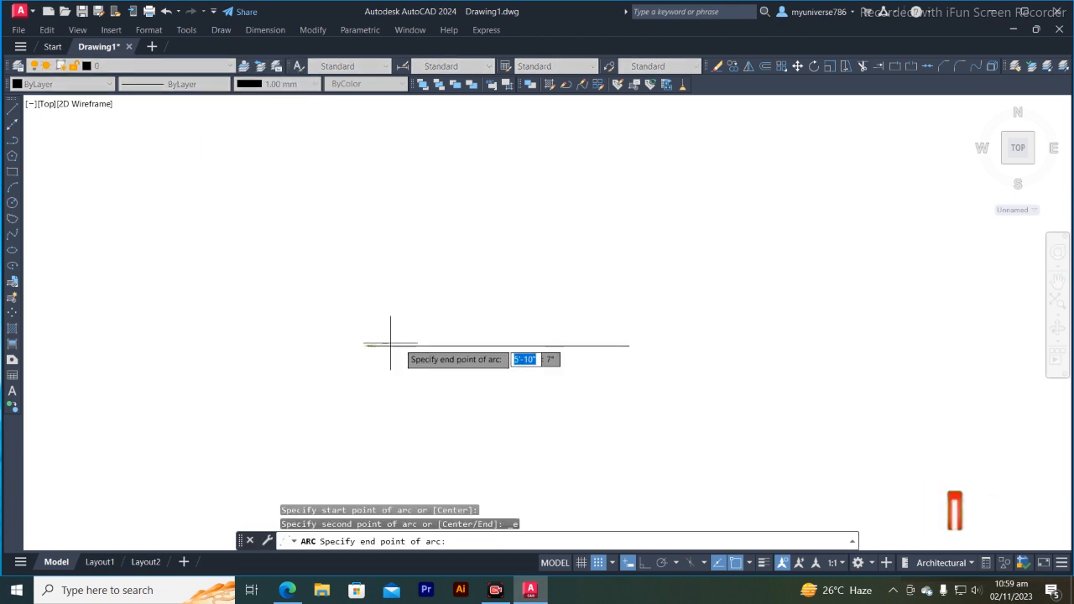
pyautogui.click(628, 345)
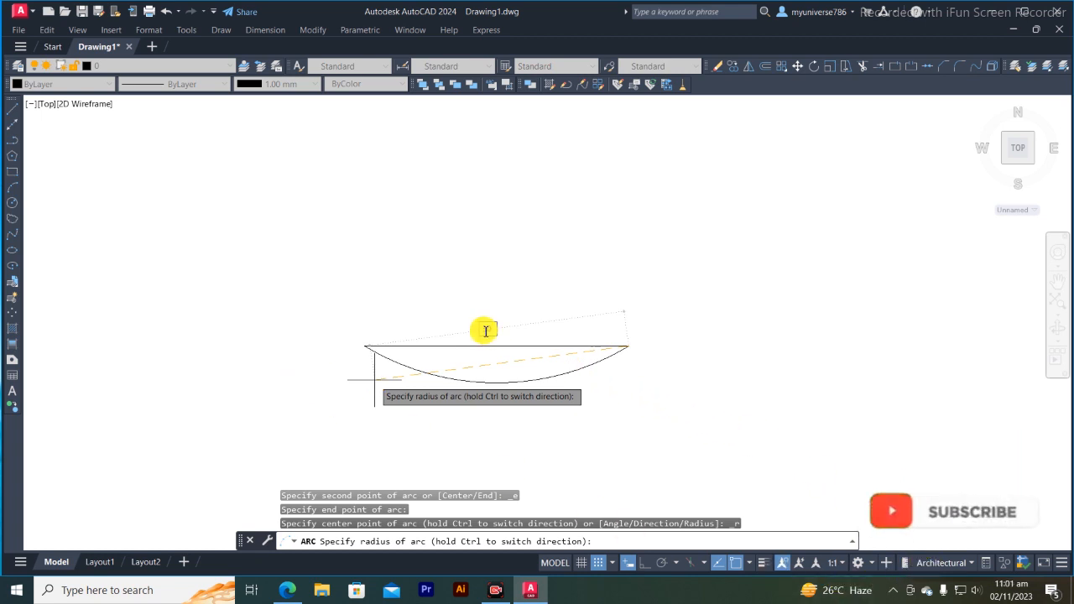
pyautogui.press('Return')
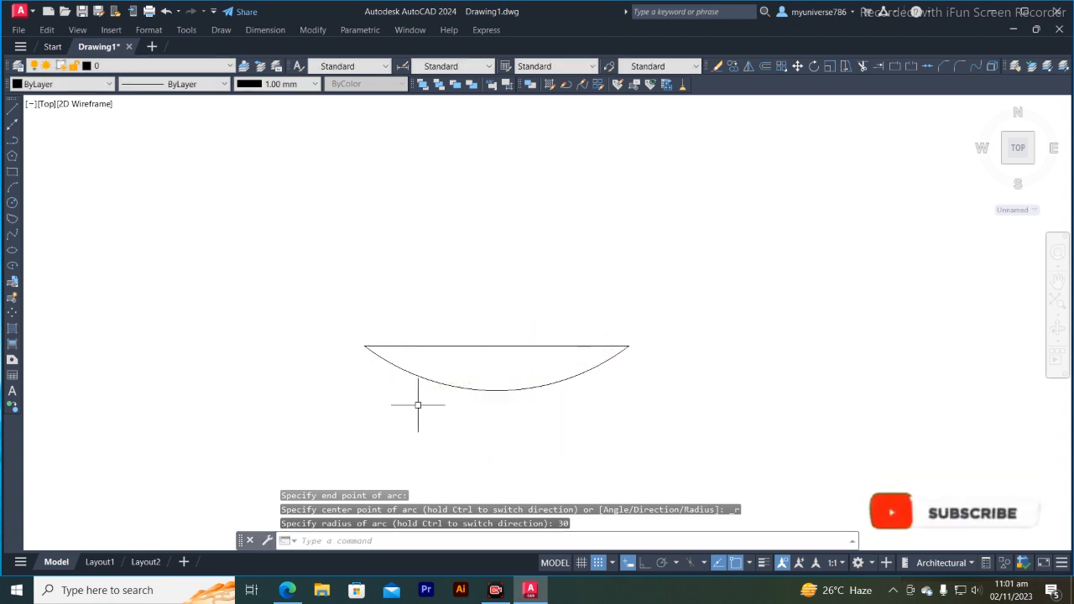
# - Erase the Start, End, Radius arc below the line, keeping only the horizontal reference line
pyautogui.click(477, 388)
pyautogui.press('Delete')
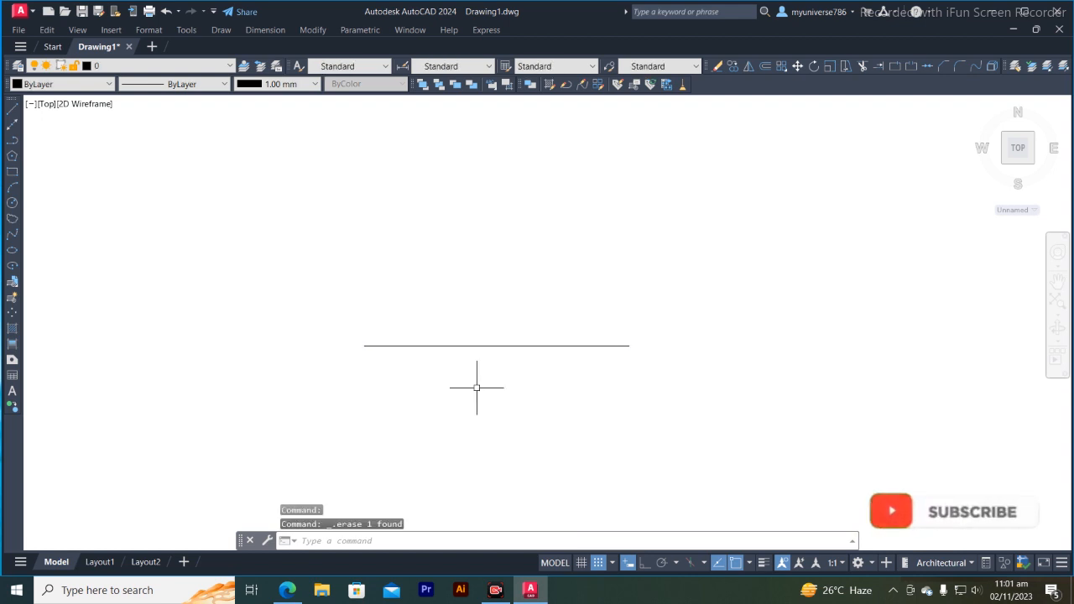
# - Draw a Center, Start, End arc centred on the line's midpoint, from its left endpoint to its right endpoint, forming a semicircle below
pyautogui.click(223, 31)
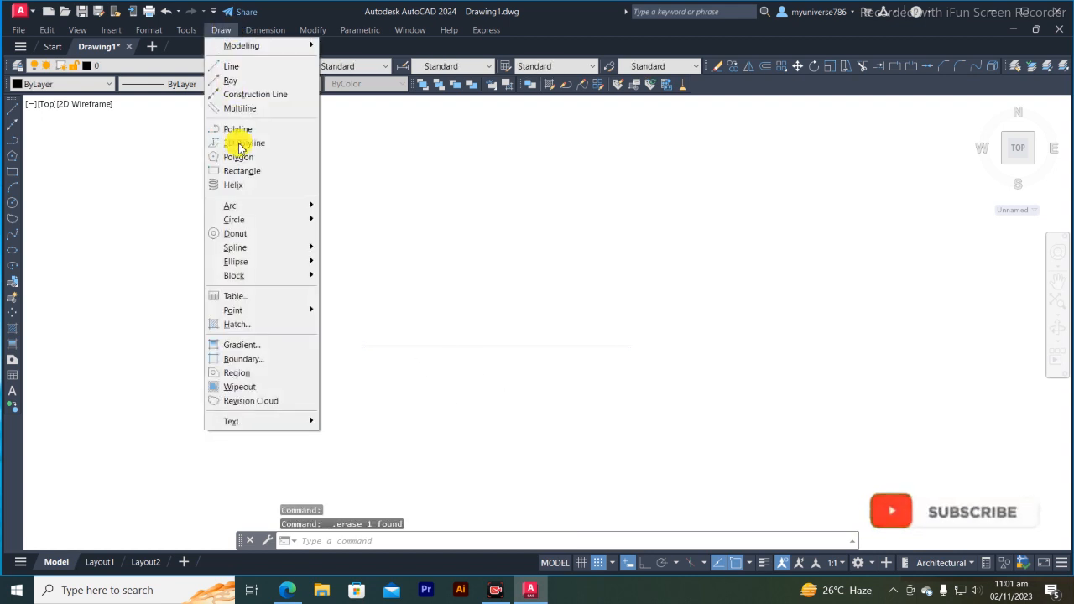
pyautogui.moveTo(312, 207)
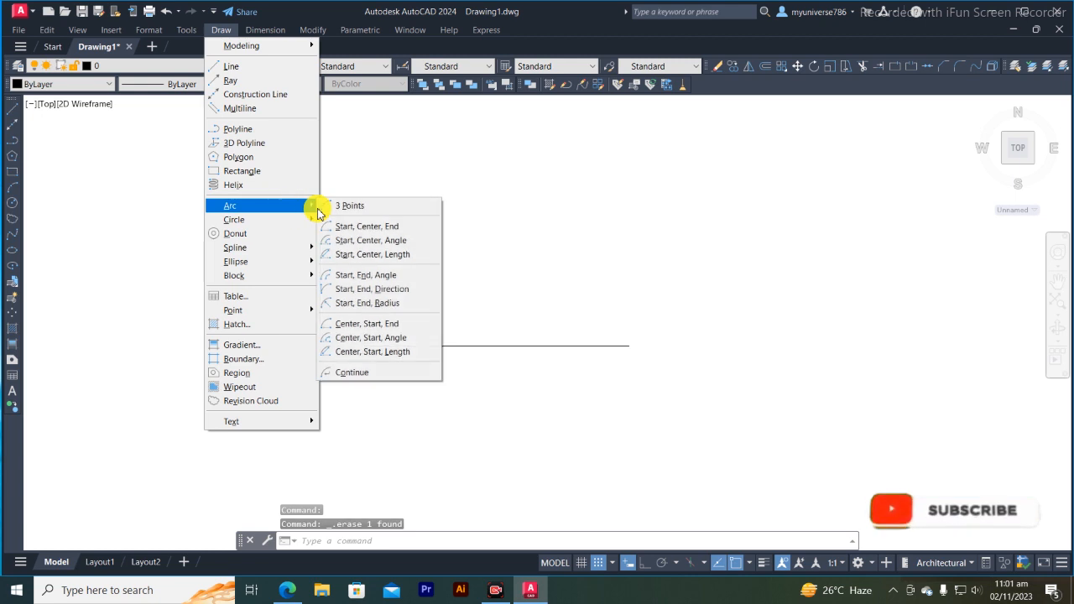
pyautogui.click(366, 324)
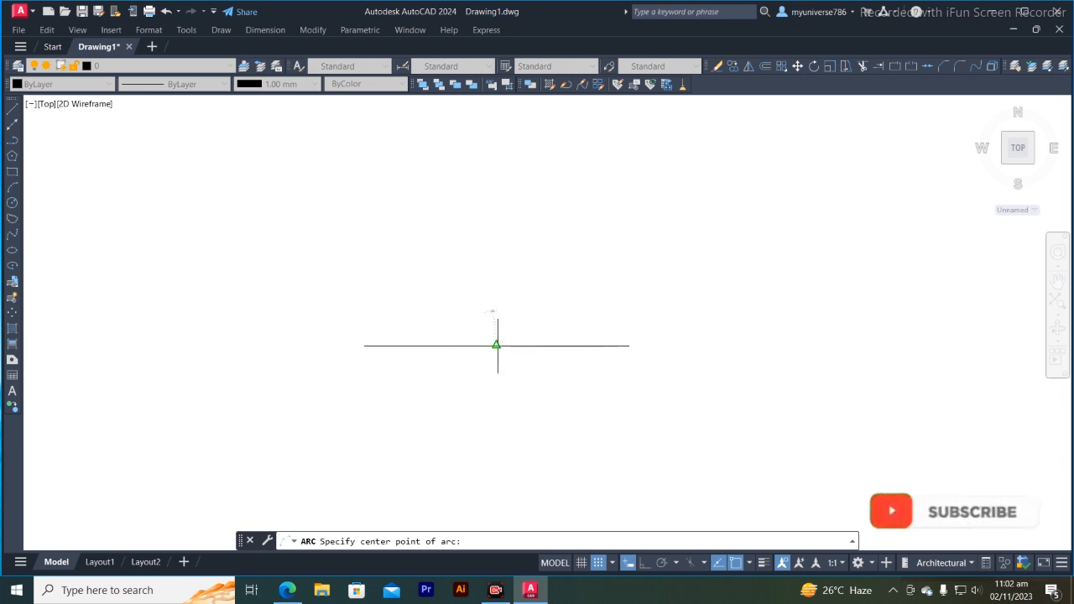
pyautogui.click(496, 345)
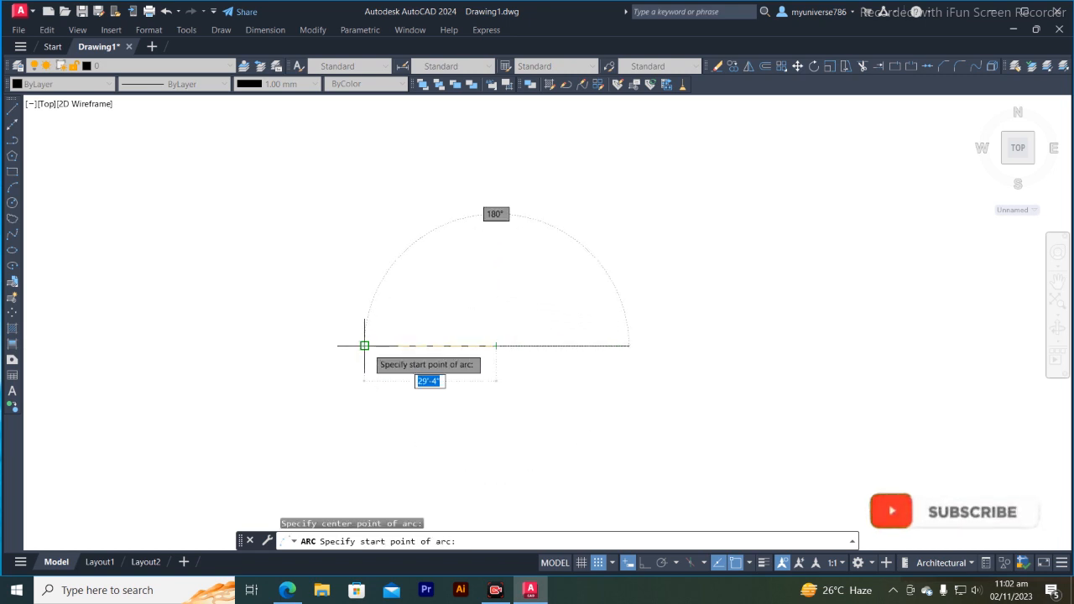
pyautogui.click(364, 345)
pyautogui.click(628, 345)
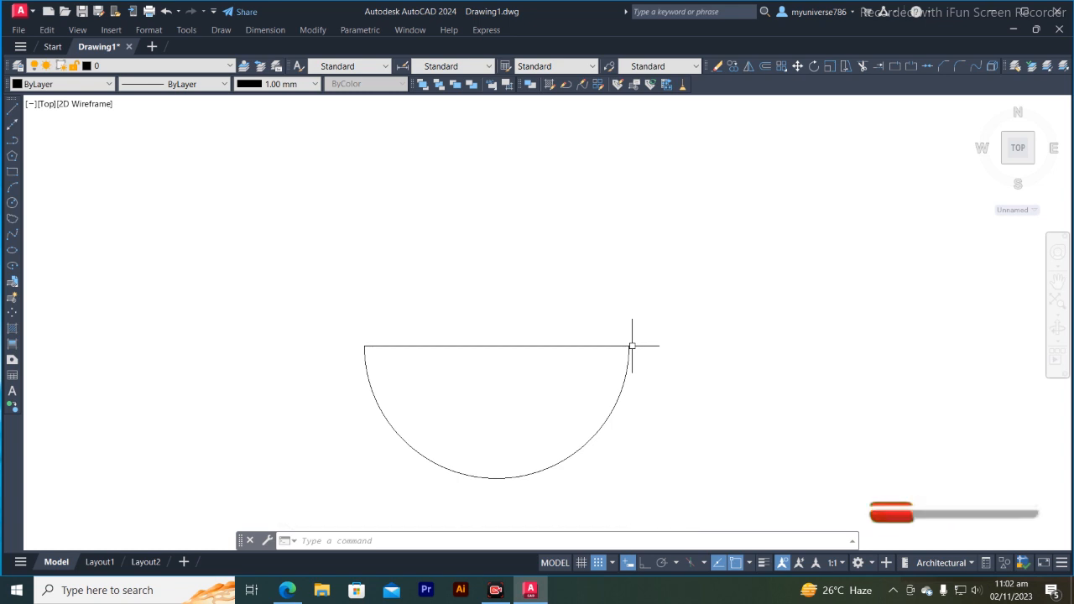
# - Erase the semicircular Center, Start, End arc and leave the horizontal reference line in place
pyautogui.click(618, 401)
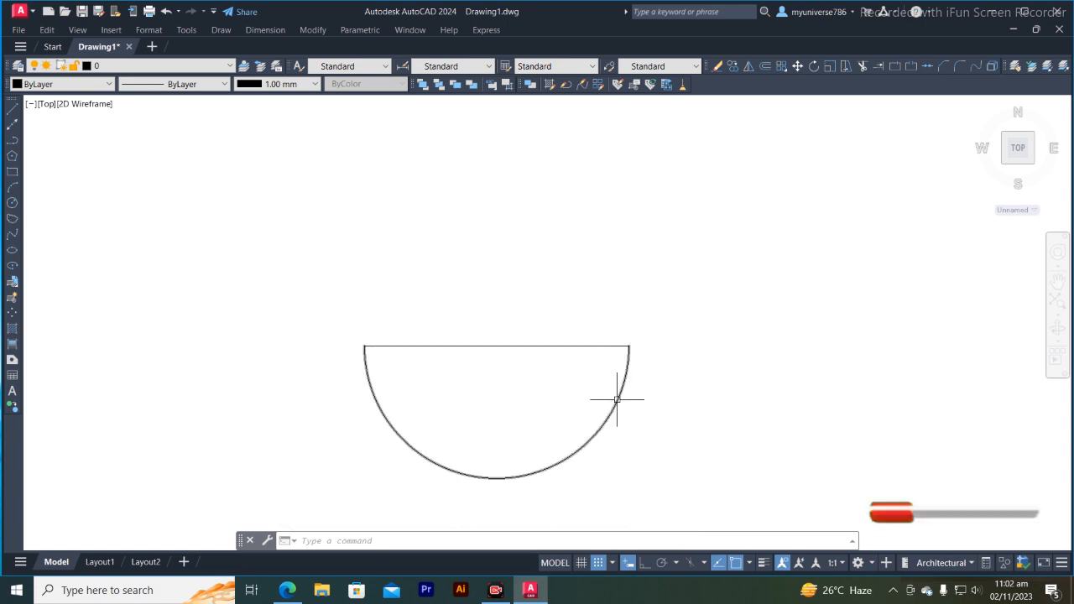
pyautogui.press('Delete')
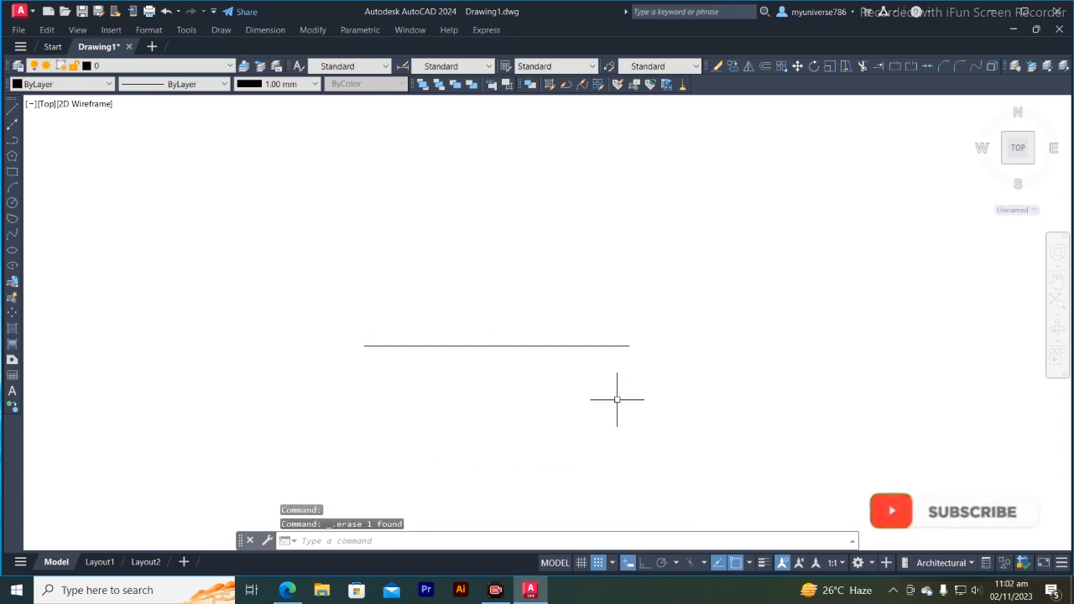
# - Begin another arc for the horizontal reference line
pyautogui.click(227, 30)
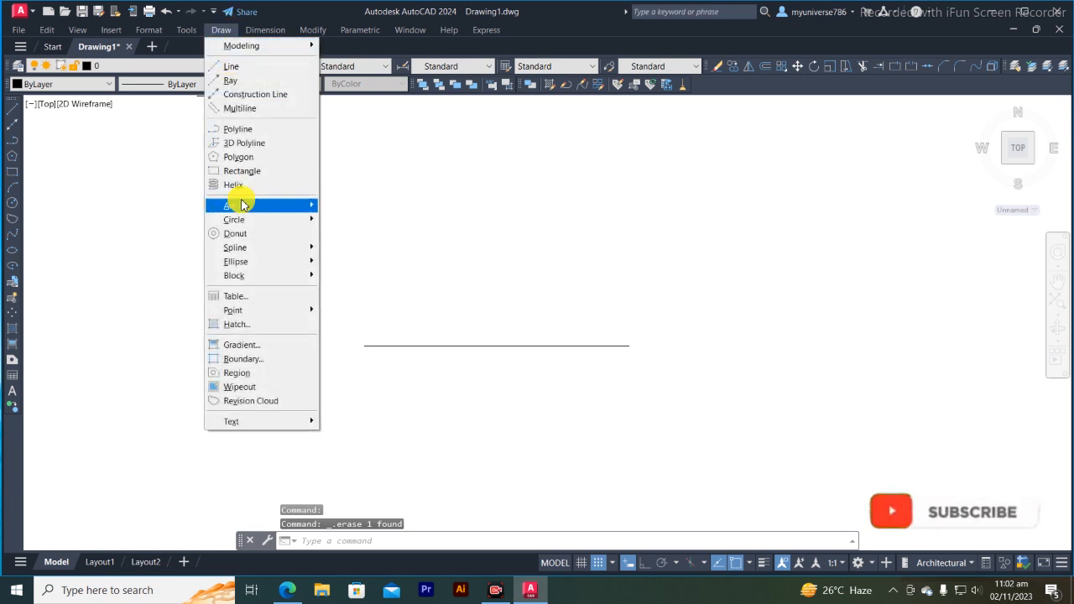